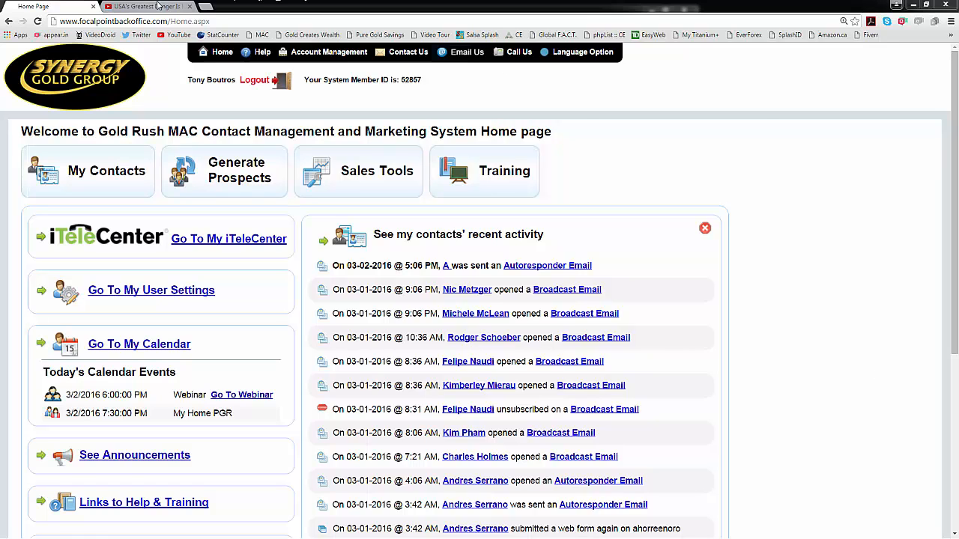
- On YouTube, copy the share link of the video "USA's Greatest Danger Is Here"
click(157, 8)
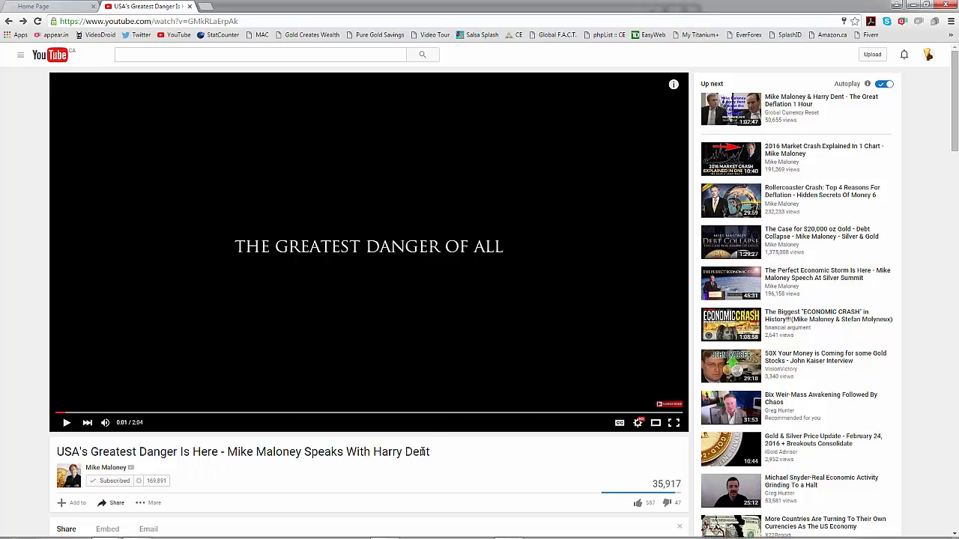
scroll(422, 453, down, 2)
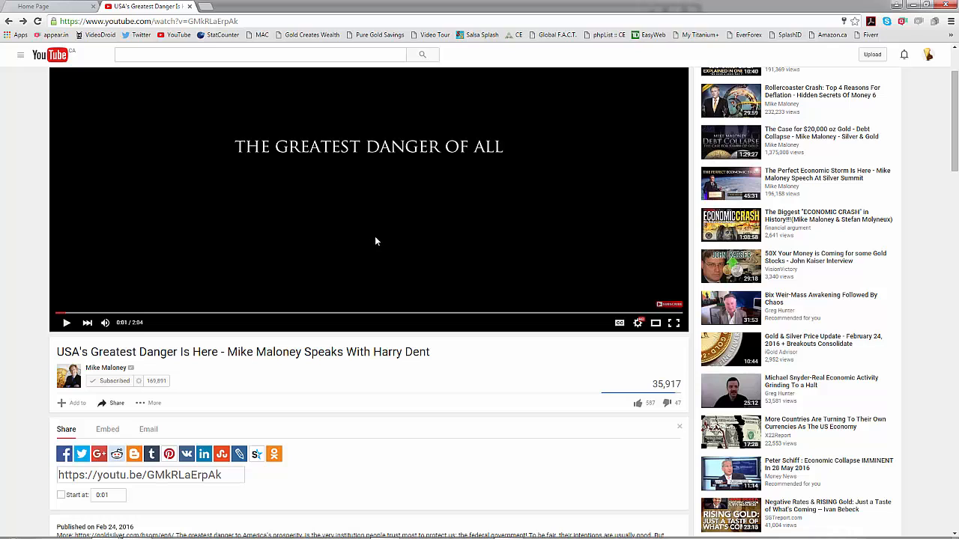
click(117, 405)
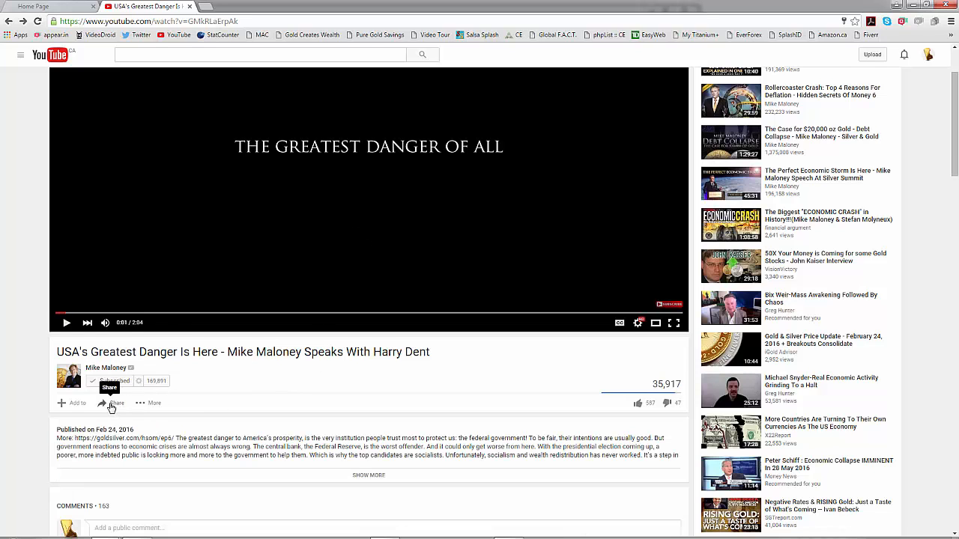
click(112, 405)
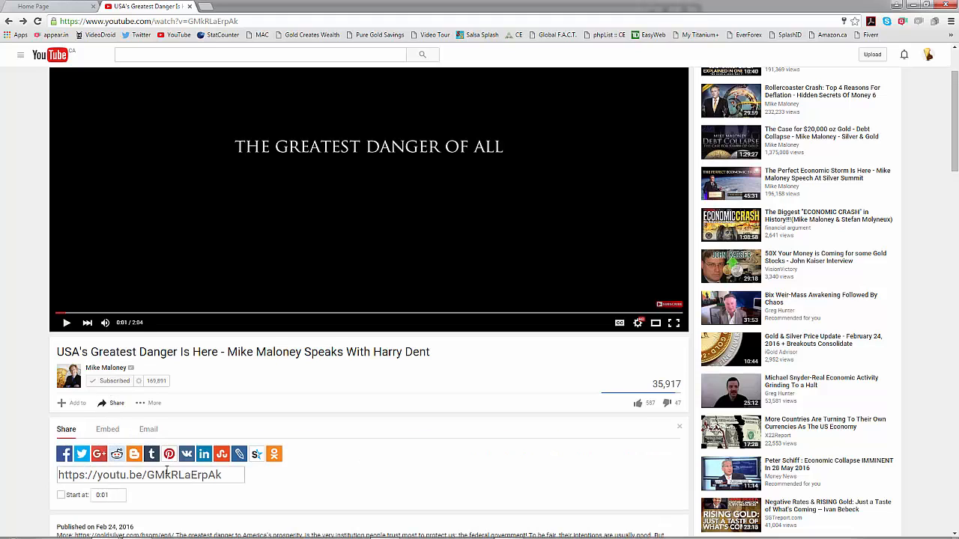
drag(224, 476, 57, 473)
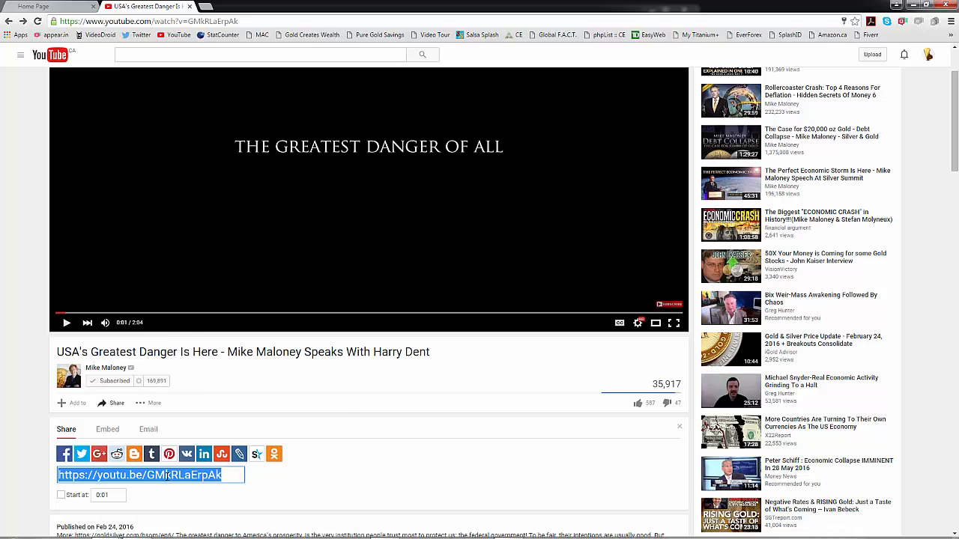
right_click(167, 475)
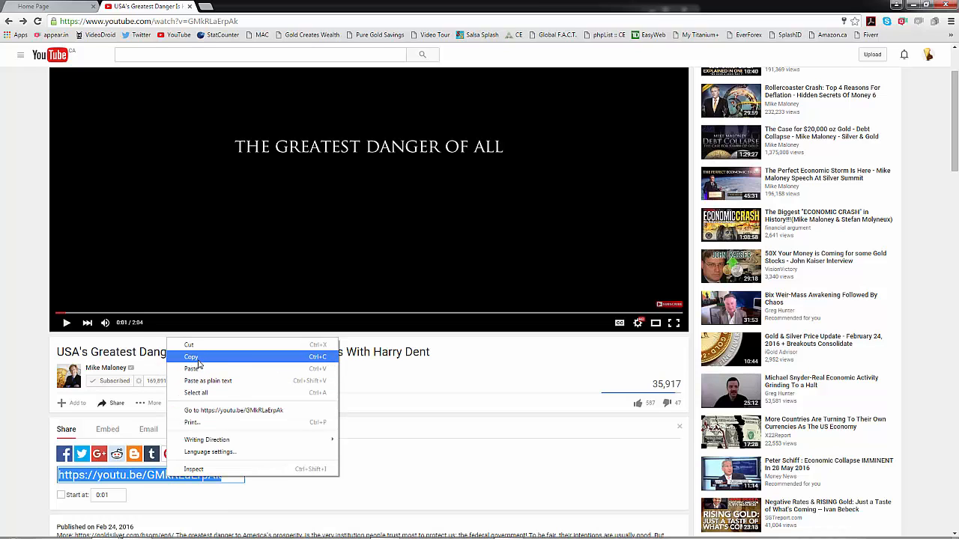
click(196, 358)
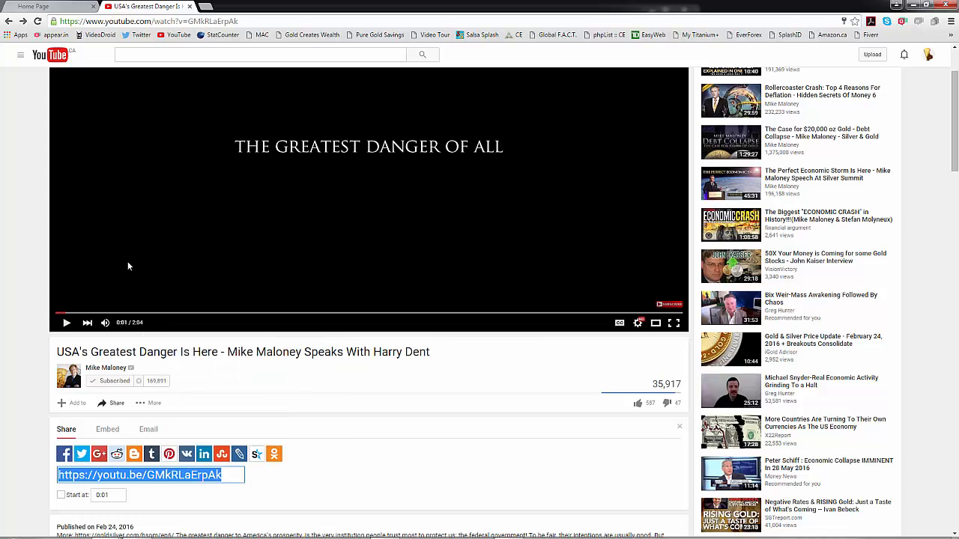
- Switch back to the Gold Rush MAC back office and open the Video Manager among the sales tools
click(47, 8)
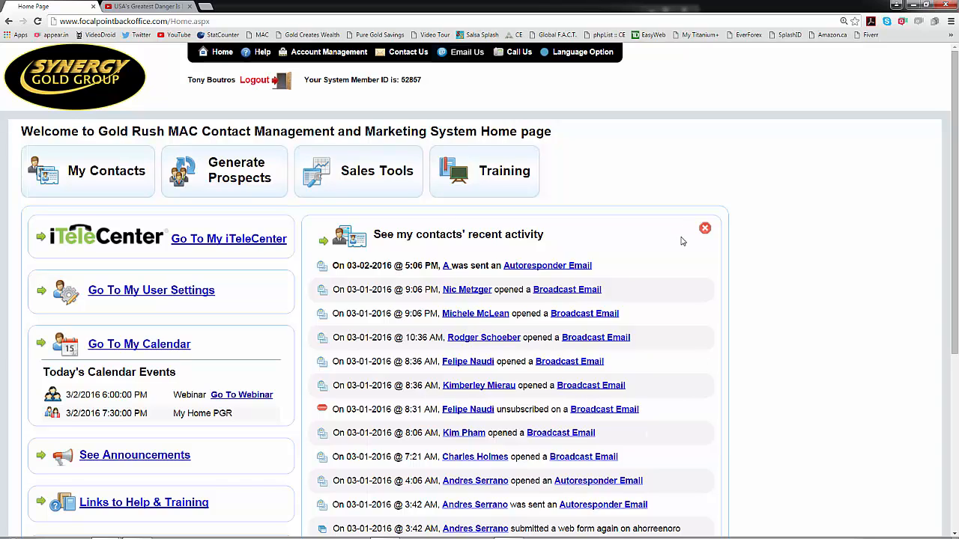
click(384, 184)
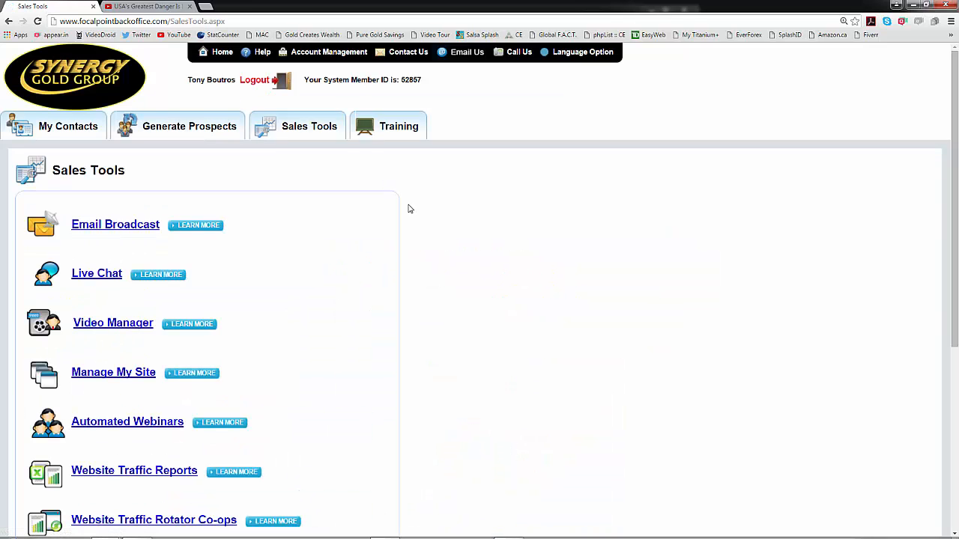
click(127, 334)
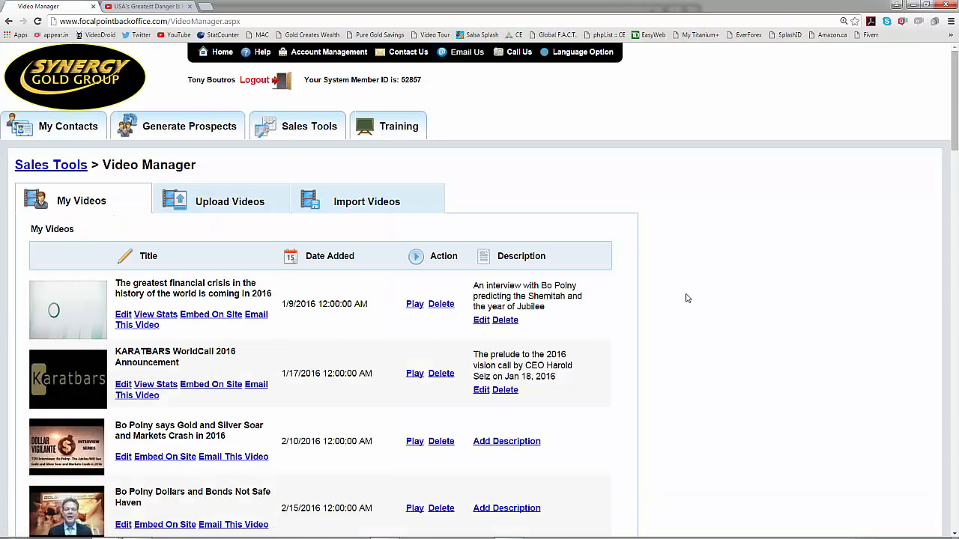
- Start a video import in the Video Manager and paste the copied link as the YouTube video URL
scroll(686, 298, down, 2)
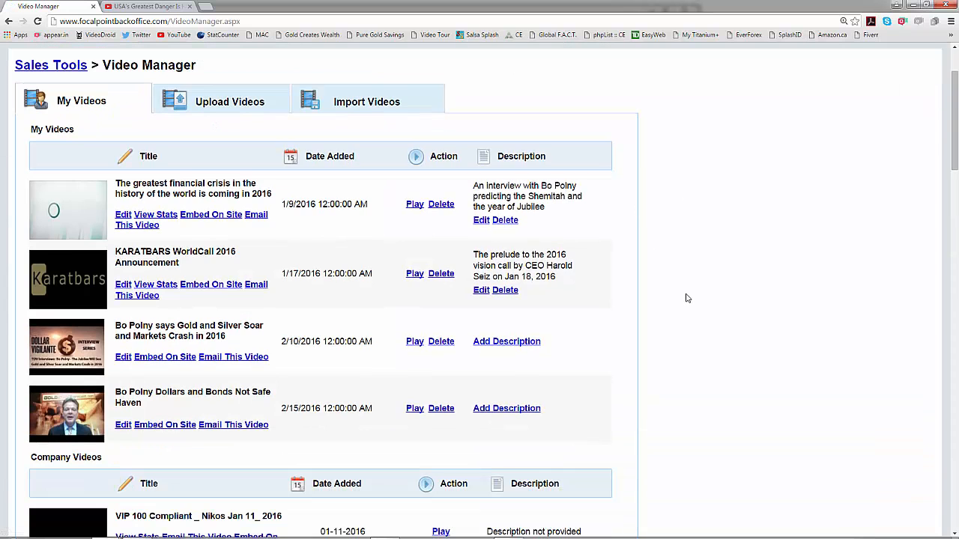
scroll(687, 298, down, 2)
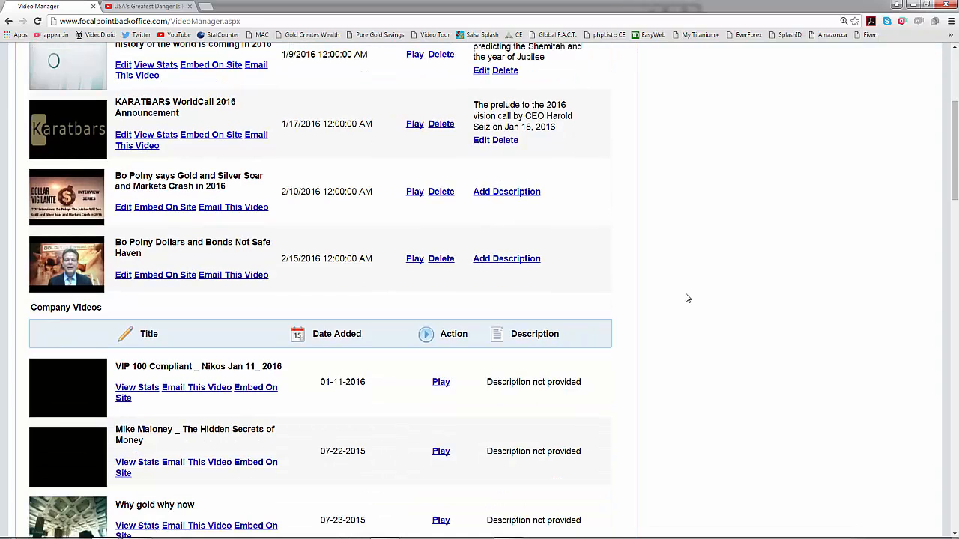
scroll(717, 316, up, 2)
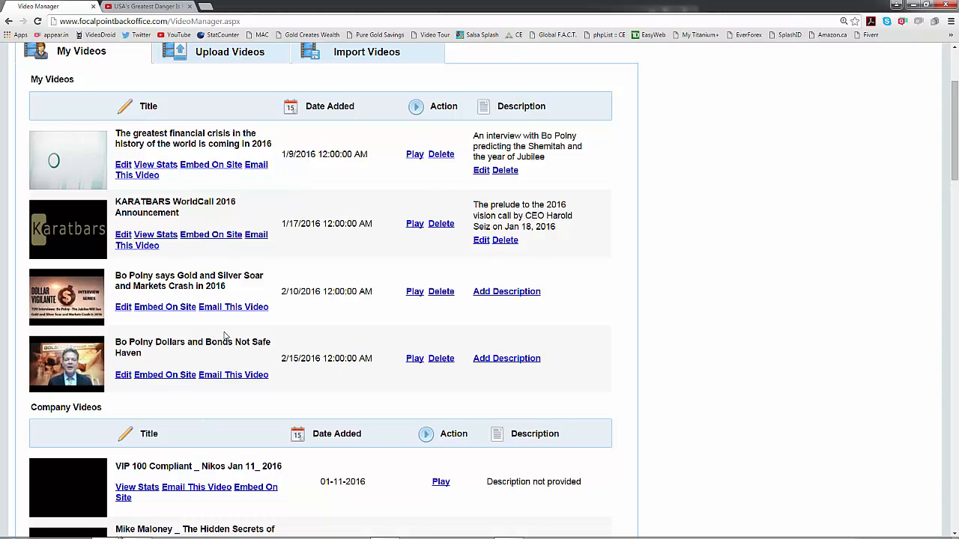
scroll(704, 409, down, 1)
scroll(713, 409, down, 4)
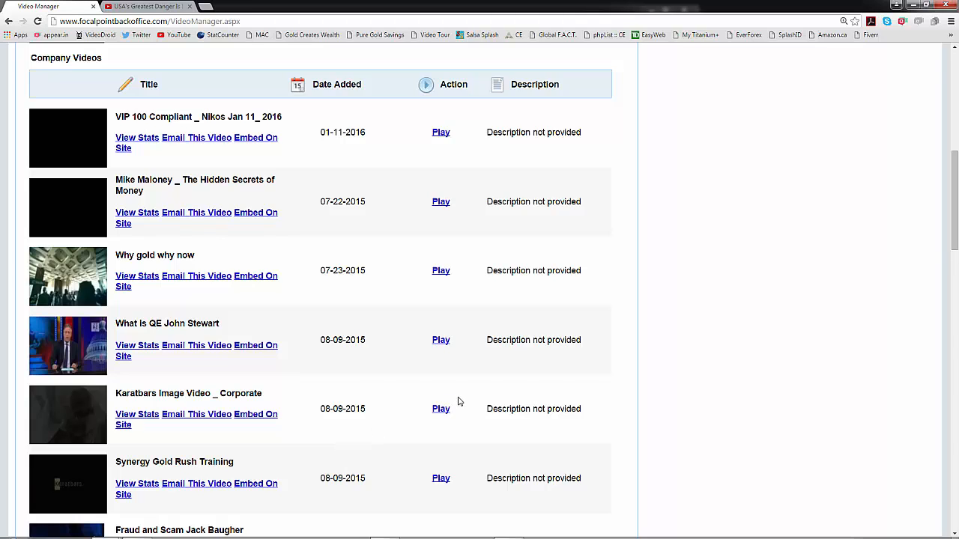
click(950, 92)
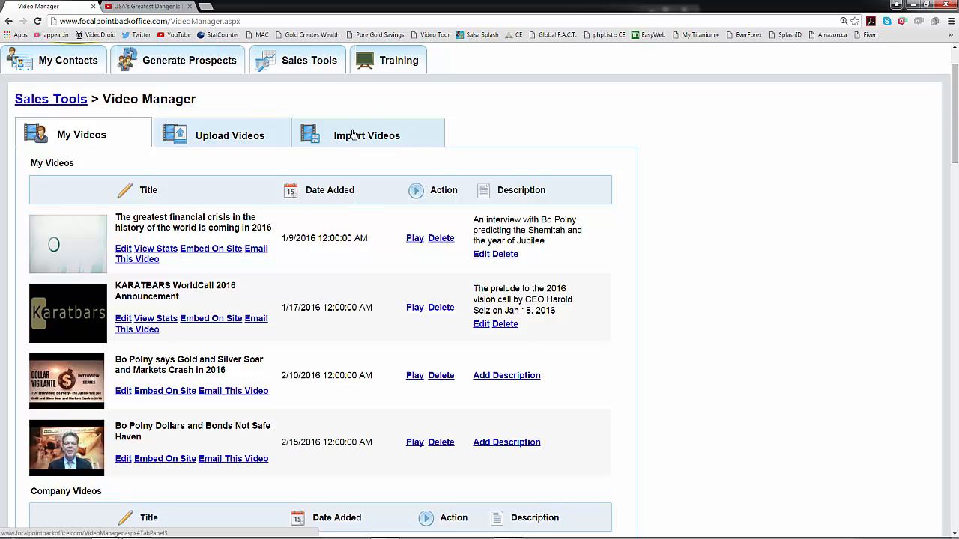
click(347, 133)
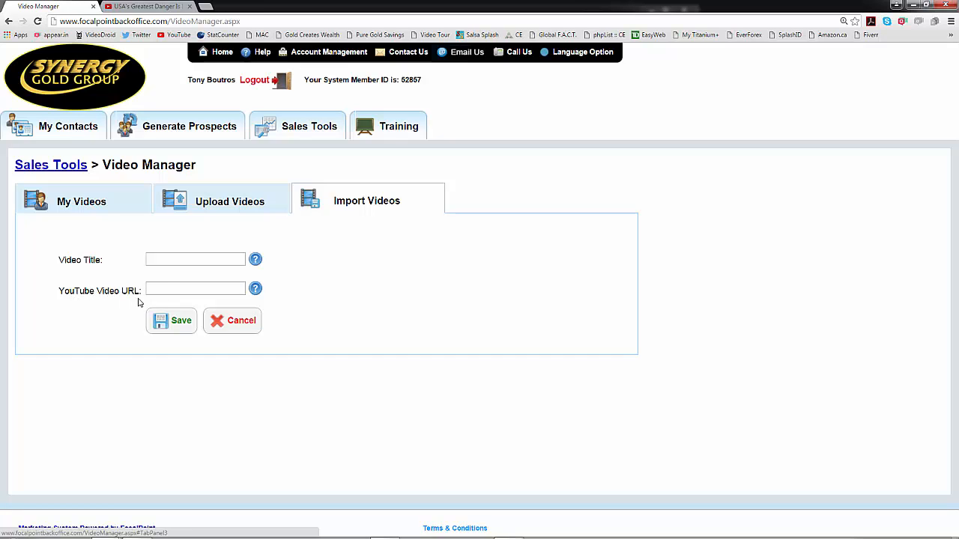
right_click(165, 290)
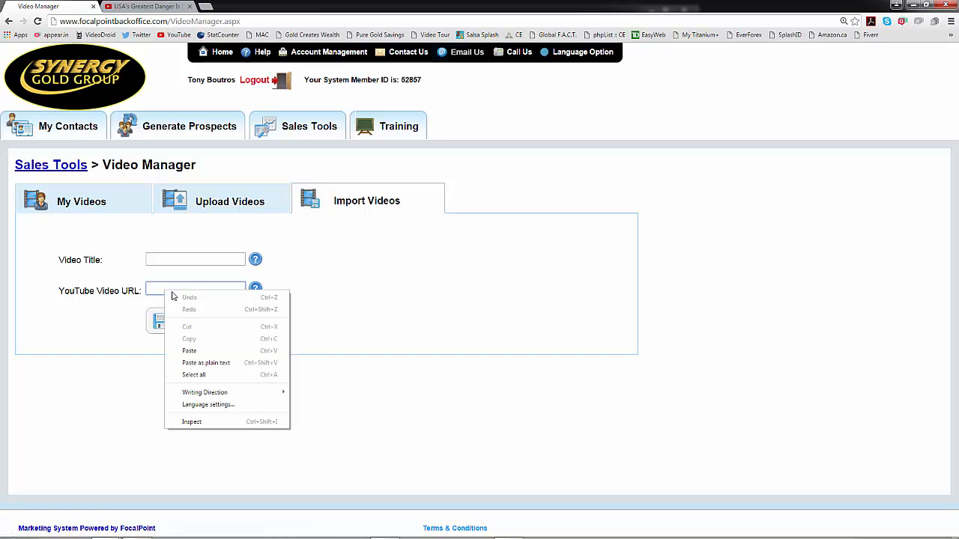
click(199, 351)
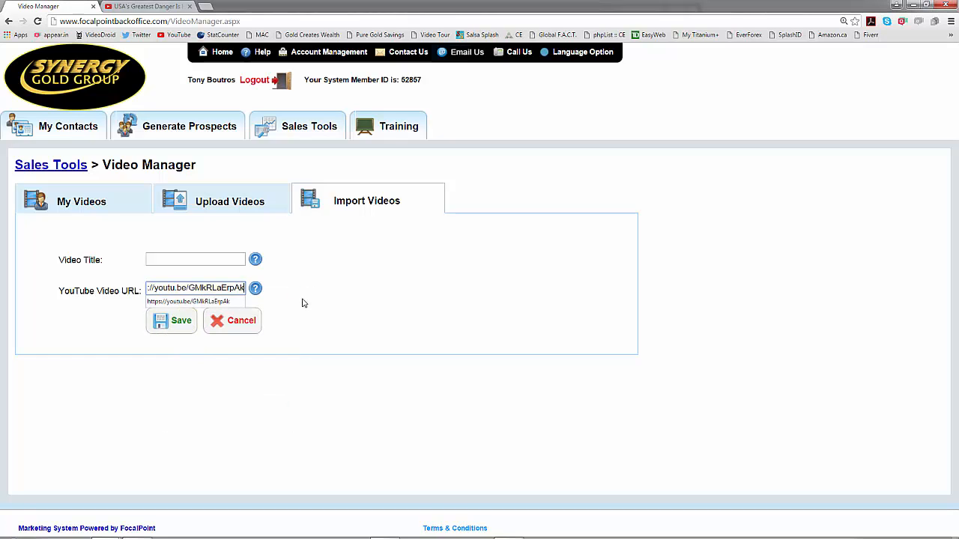
- Title the imported video "Mike Maloney Newest Video" and save the import
click(168, 257)
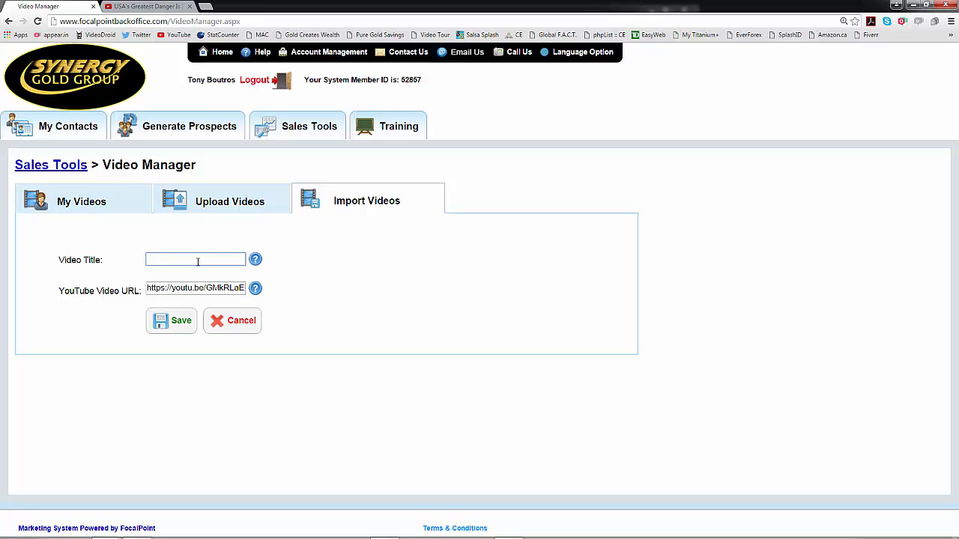
text(Mike)
key(Down)
click(207, 272)
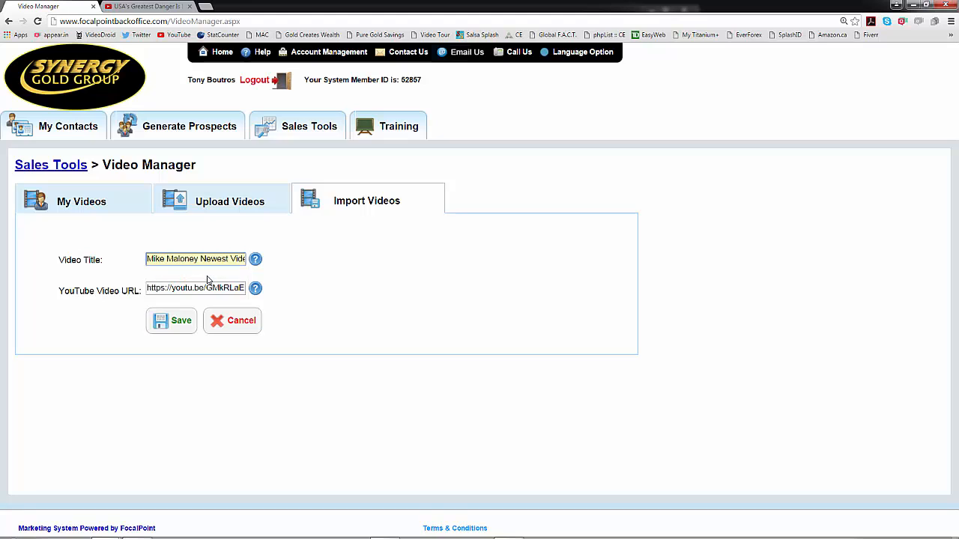
click(182, 328)
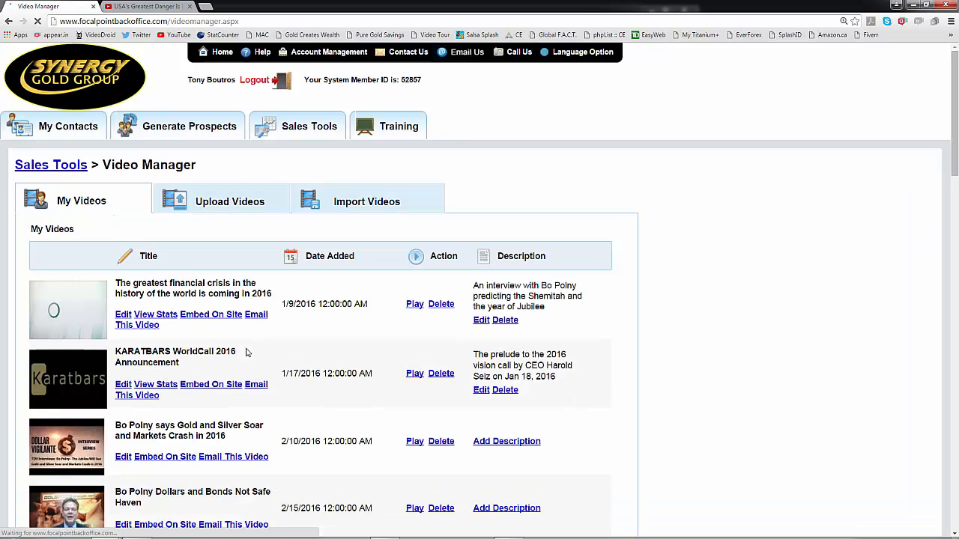
- Play the imported "Mike Maloney Newest Video" briefly to check it, pause it, and close the preview
scroll(659, 361, down, 1)
scroll(659, 361, down, 1)
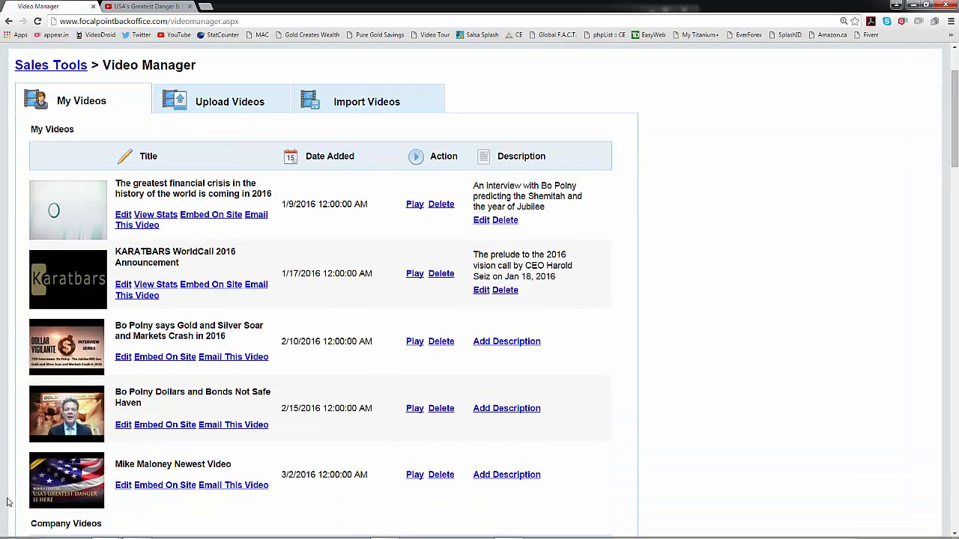
scroll(143, 475, down, 1)
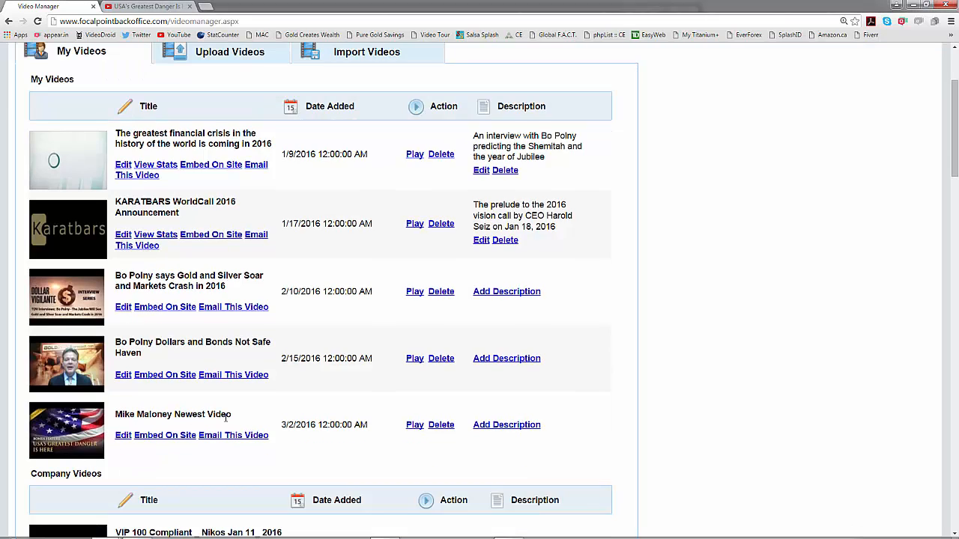
click(411, 429)
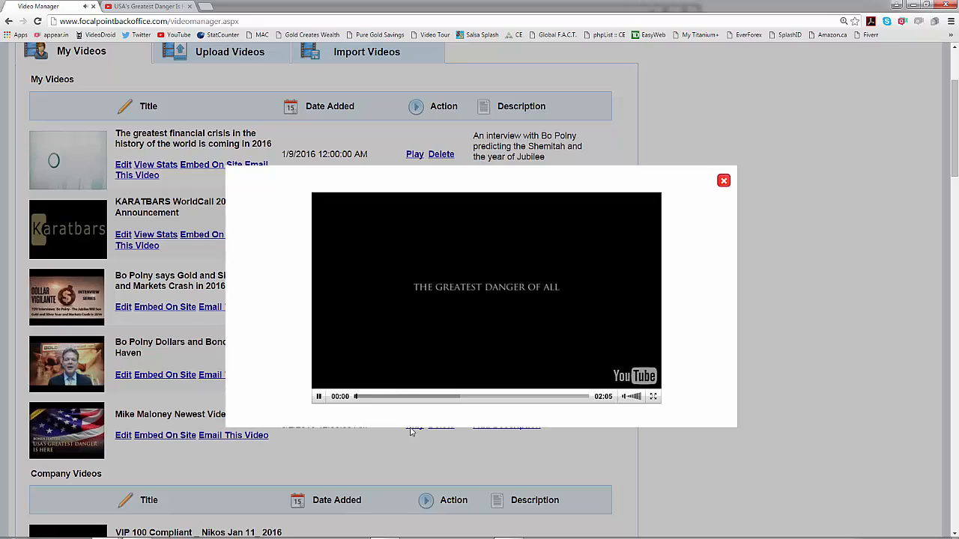
click(318, 397)
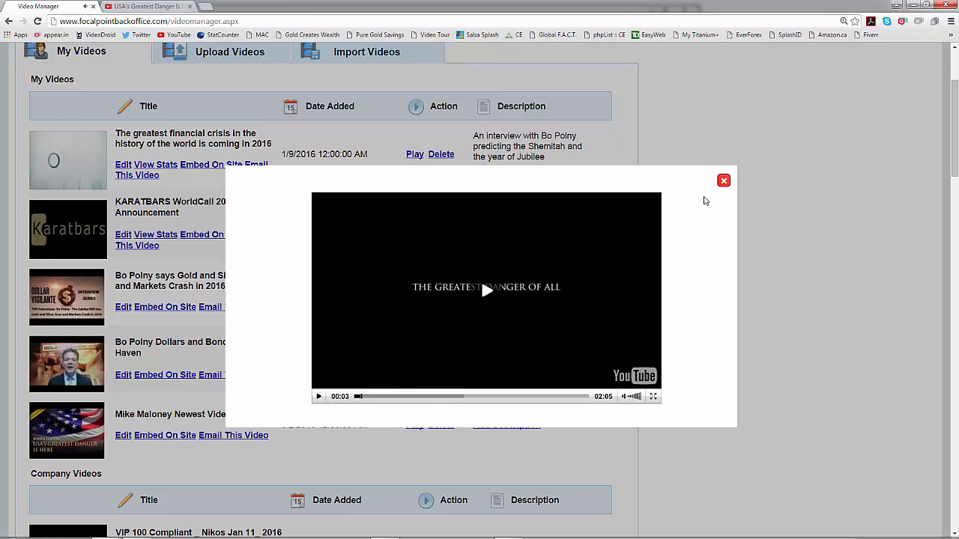
click(724, 181)
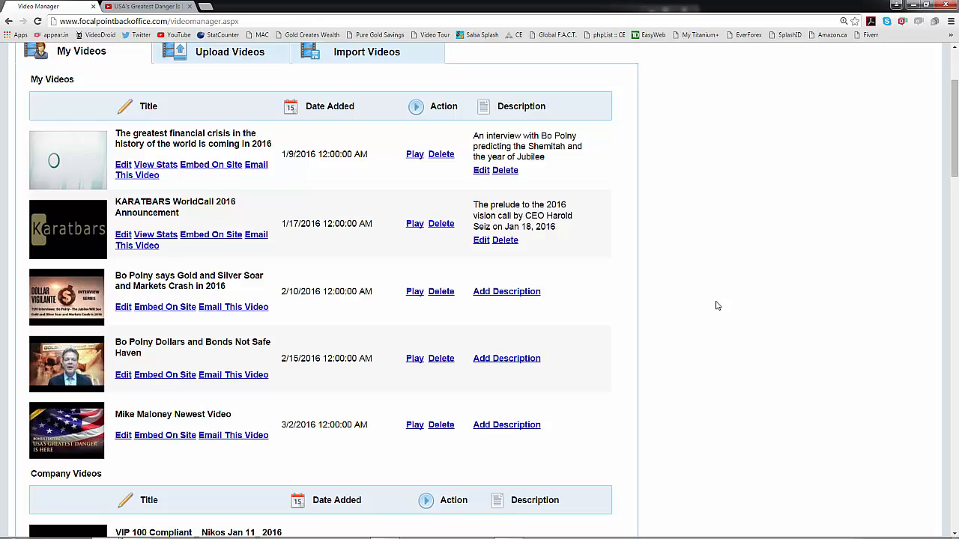
- Open Email Broadcast among the sales tools and create a new email broadcast
scroll(753, 299, up, 2)
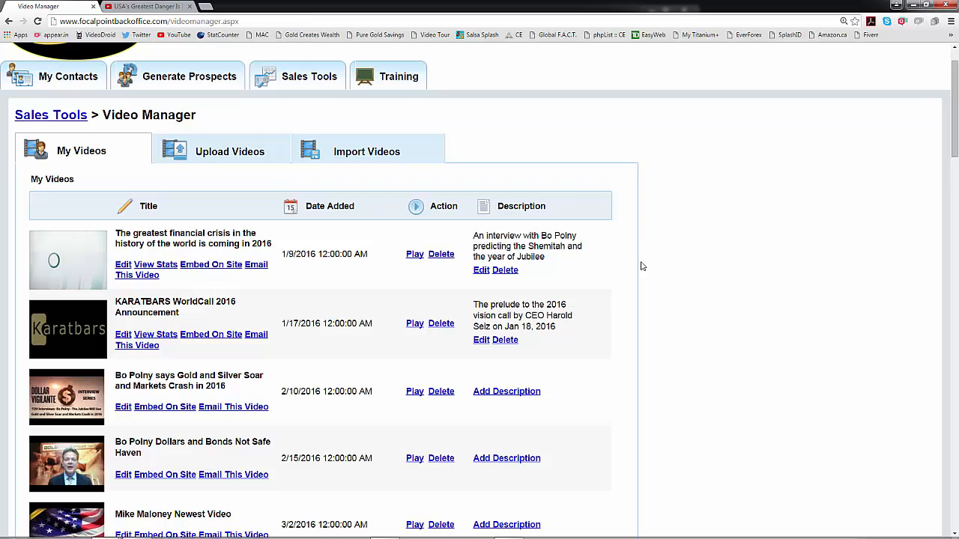
click(291, 83)
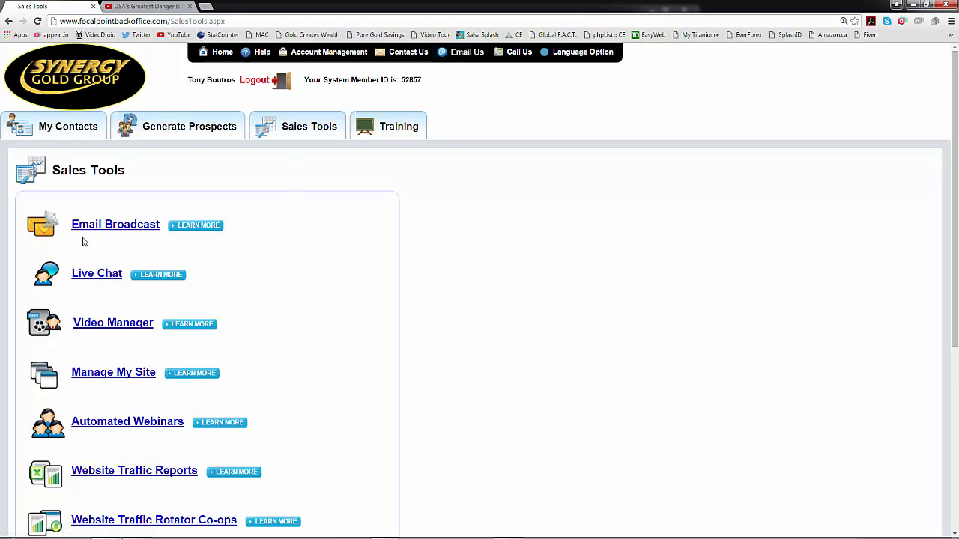
click(135, 227)
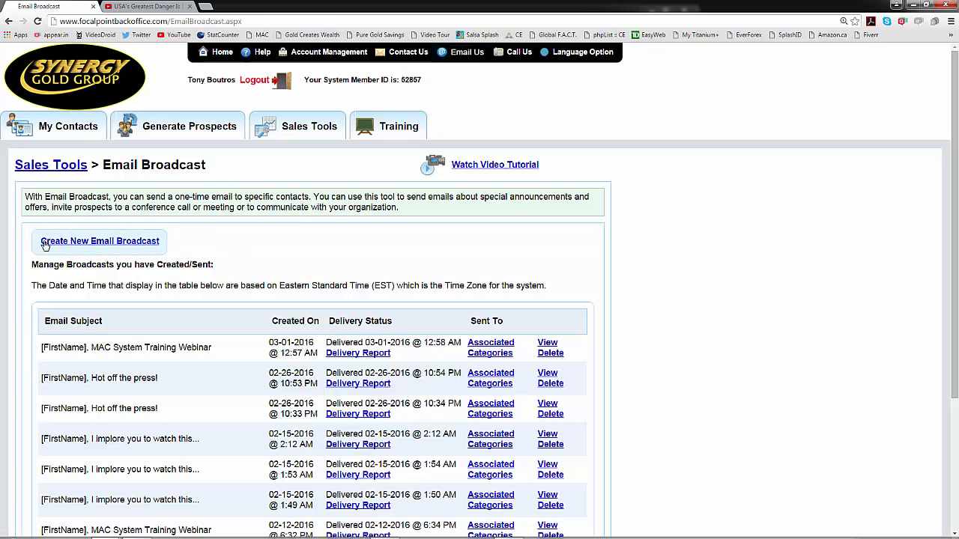
click(100, 248)
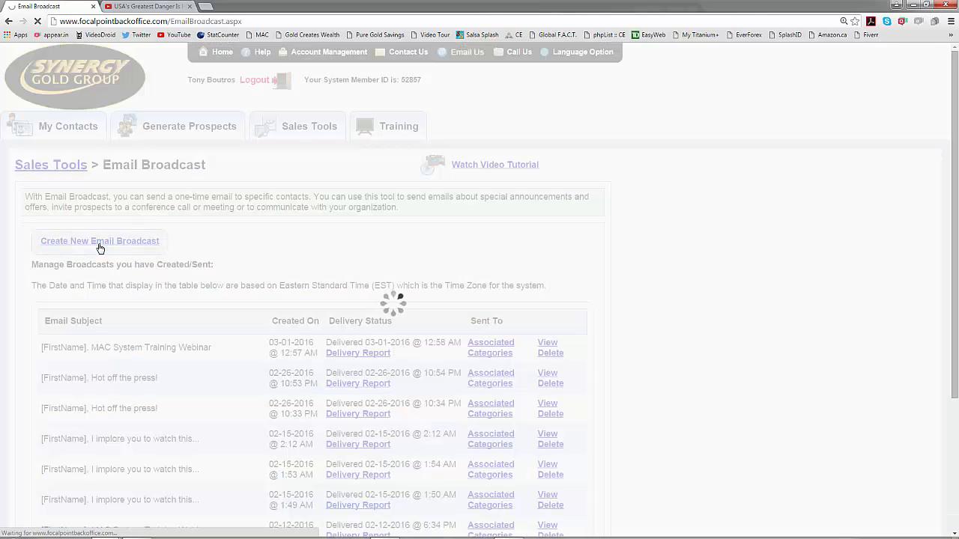
- Look through the recipient categories available for the broadcast, from Future Follow-Up down to My Affiliate List
scroll(176, 285, down, 2)
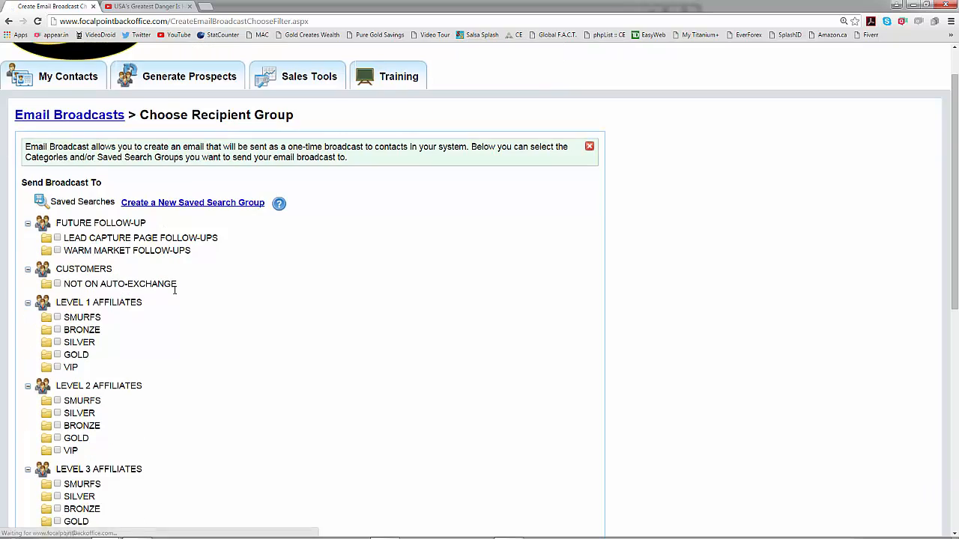
scroll(220, 312, down, 1)
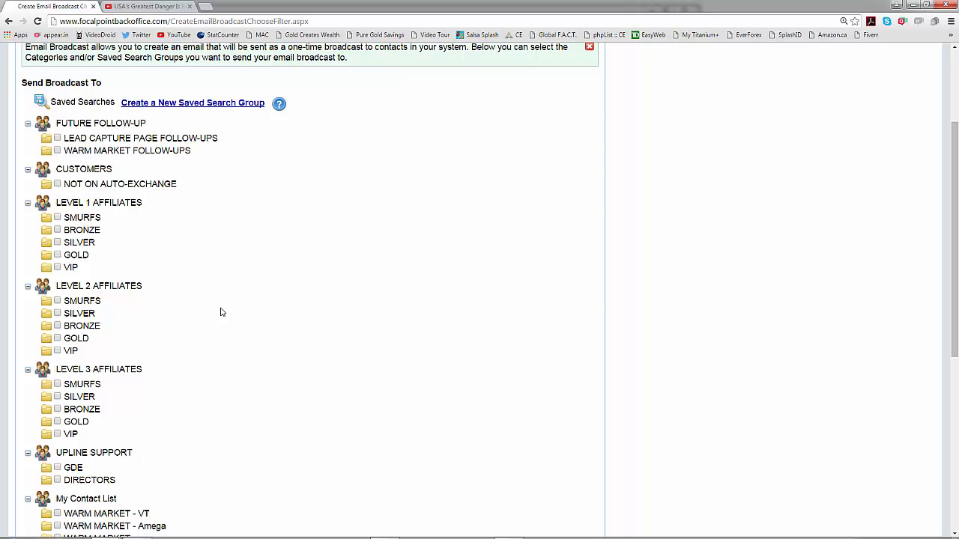
scroll(62, 402, down, 1)
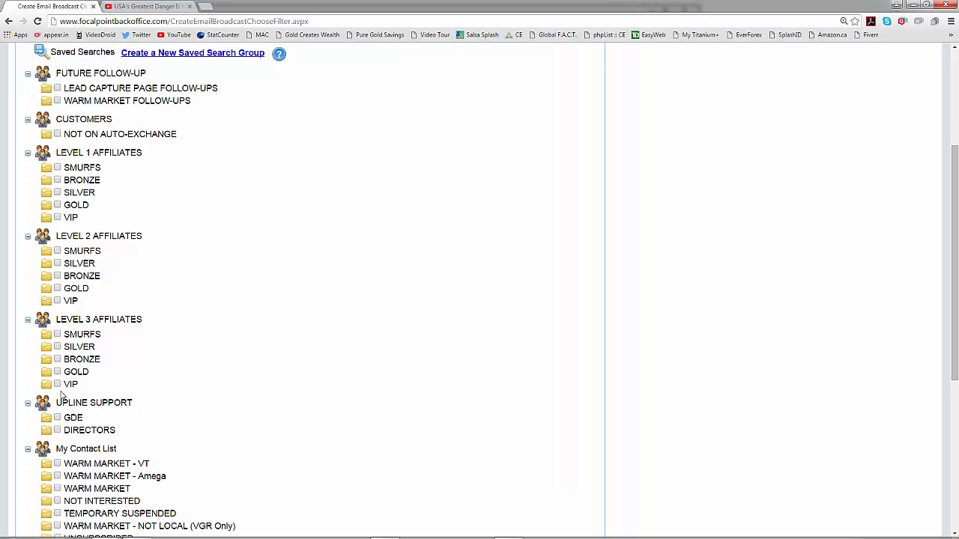
scroll(85, 357, down, 1)
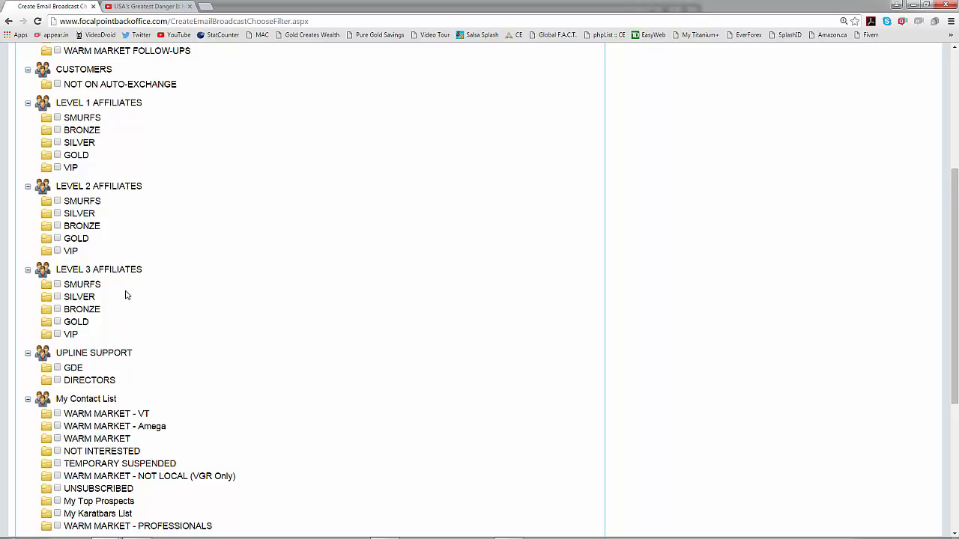
scroll(126, 295, down, 5)
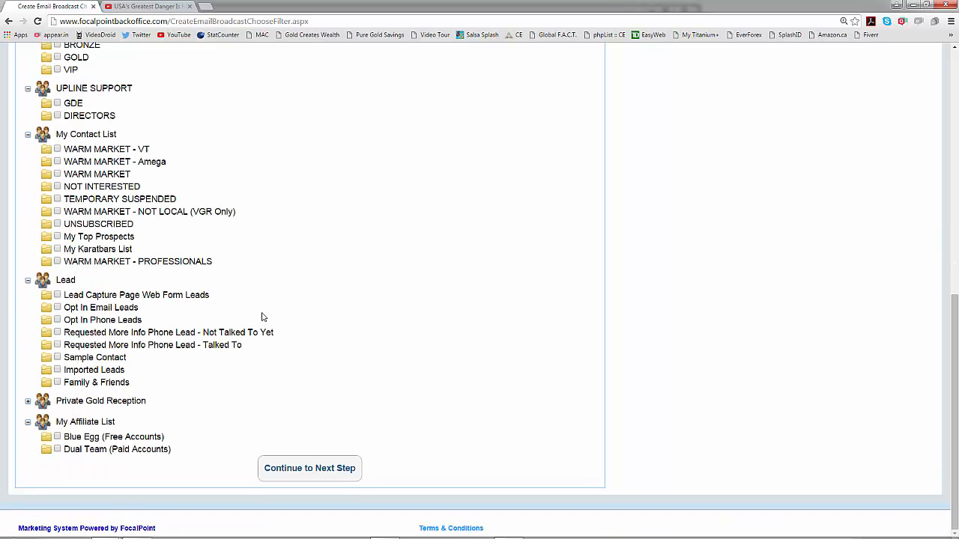
scroll(298, 333, up, 2)
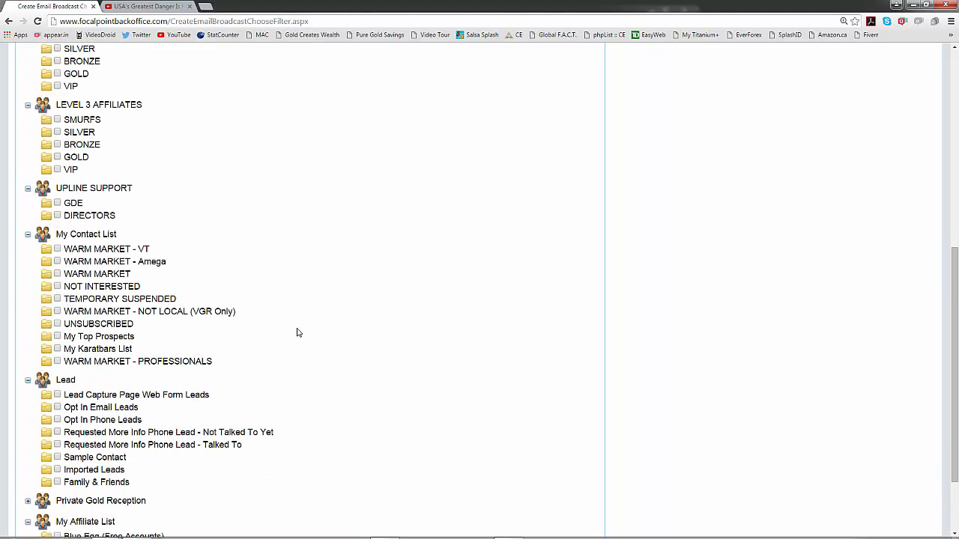
scroll(297, 337, down, 1)
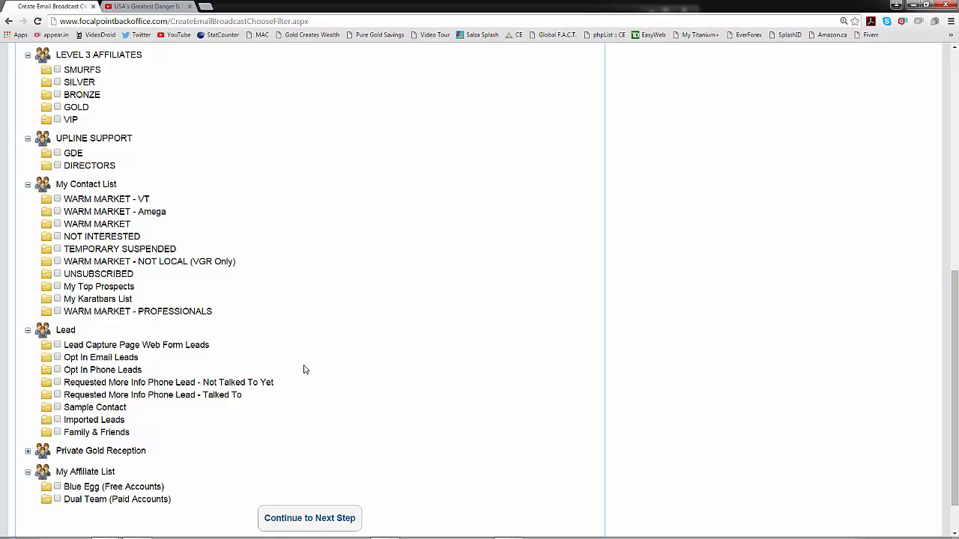
click(58, 347)
click(58, 347)
click(57, 198)
click(57, 211)
click(57, 199)
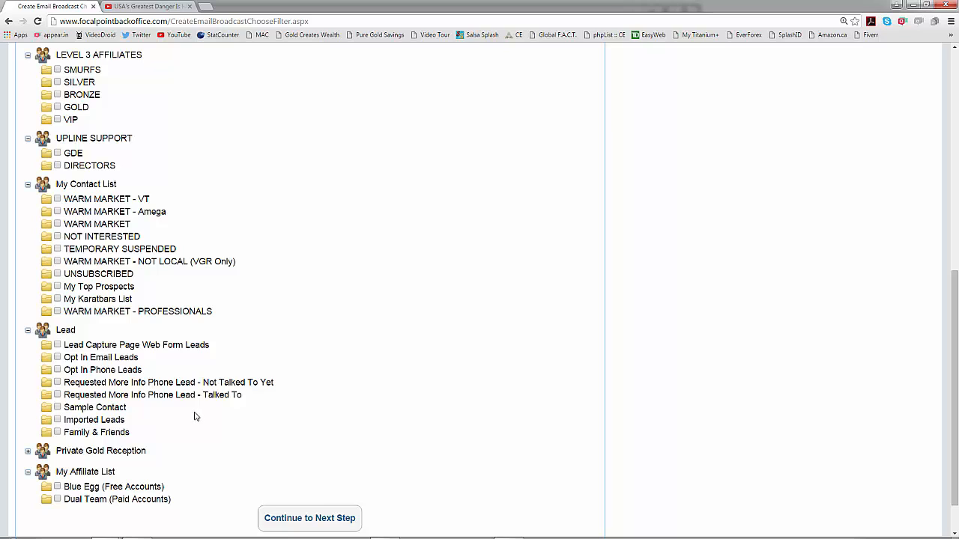
- Choose the Sample Contact category under Lead as the broadcast's recipients and continue to the template choice
click(57, 407)
scroll(234, 415, down, 1)
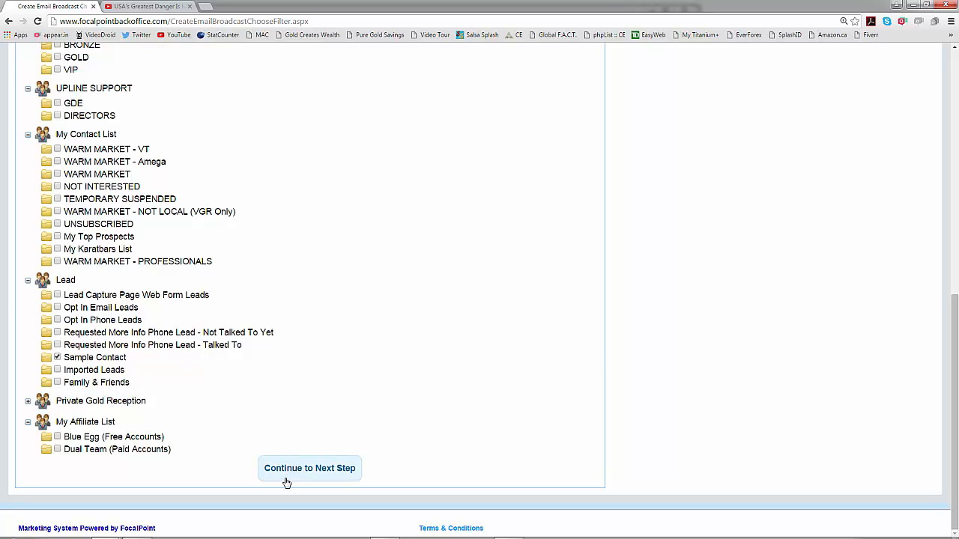
click(338, 475)
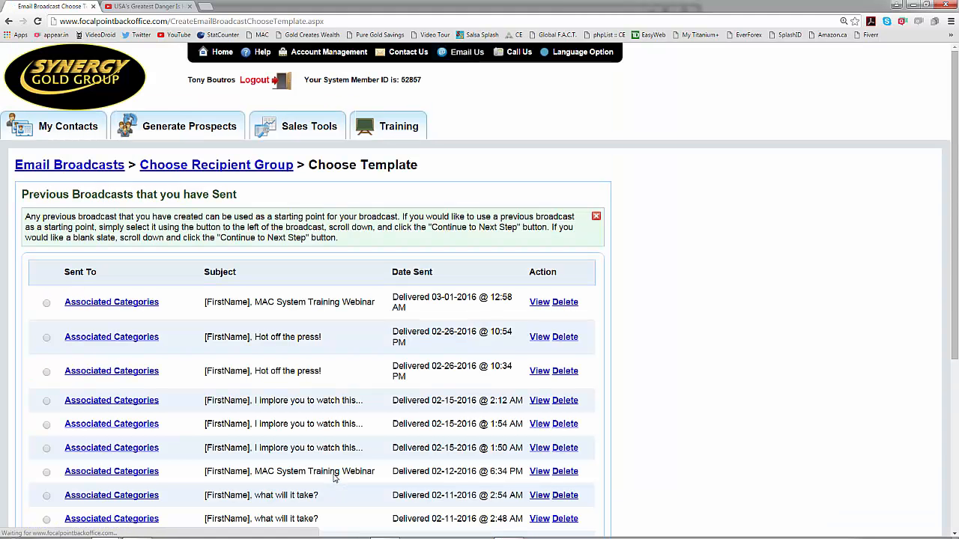
- Look over the recent broadcasts and pre-written templates, and open the list of further previous email broadcasts
scroll(337, 466, down, 1)
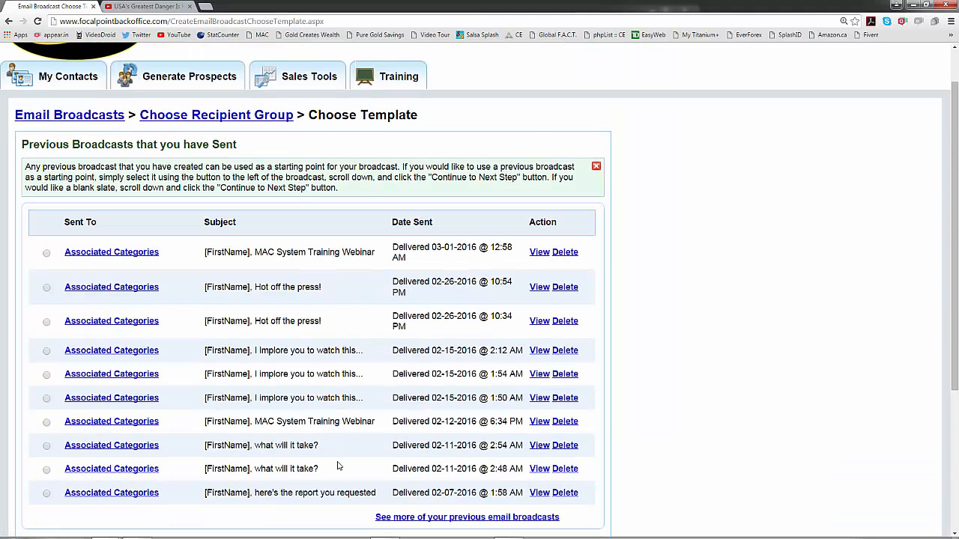
scroll(338, 466, down, 1)
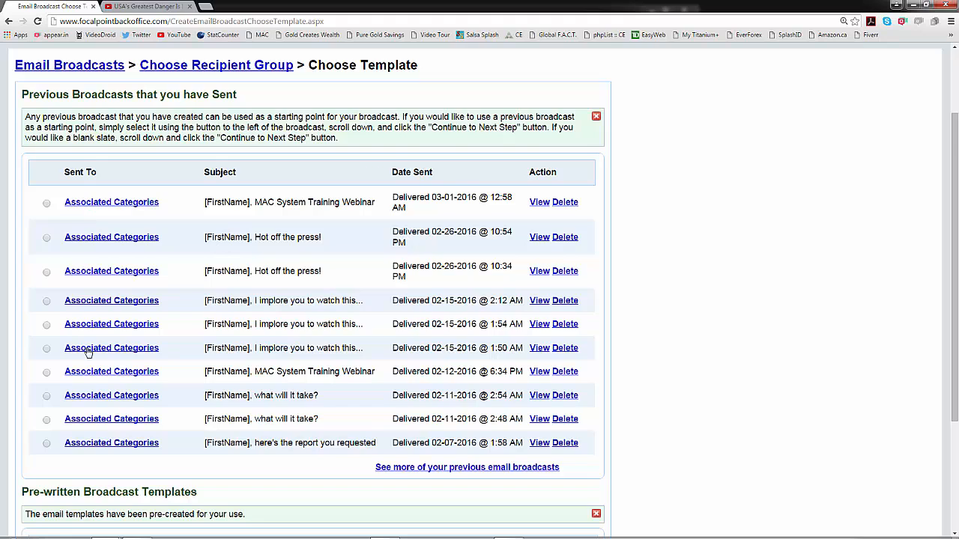
scroll(166, 353, down, 3)
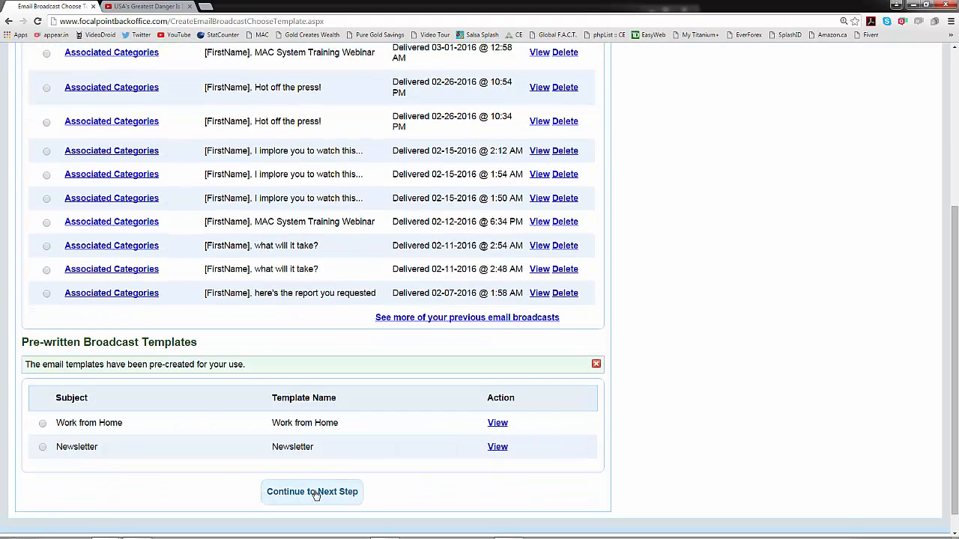
scroll(315, 494, down, 1)
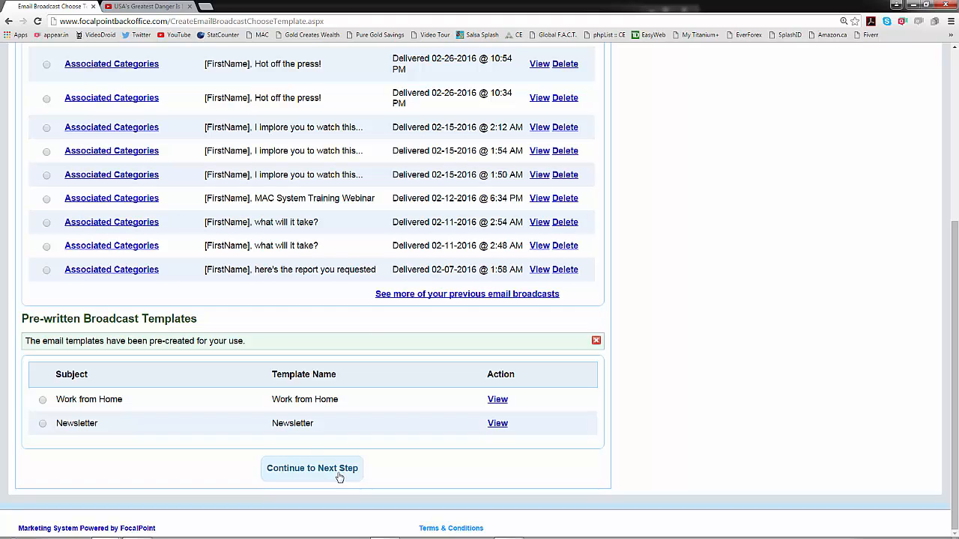
scroll(339, 477, up, 1)
scroll(338, 477, up, 1)
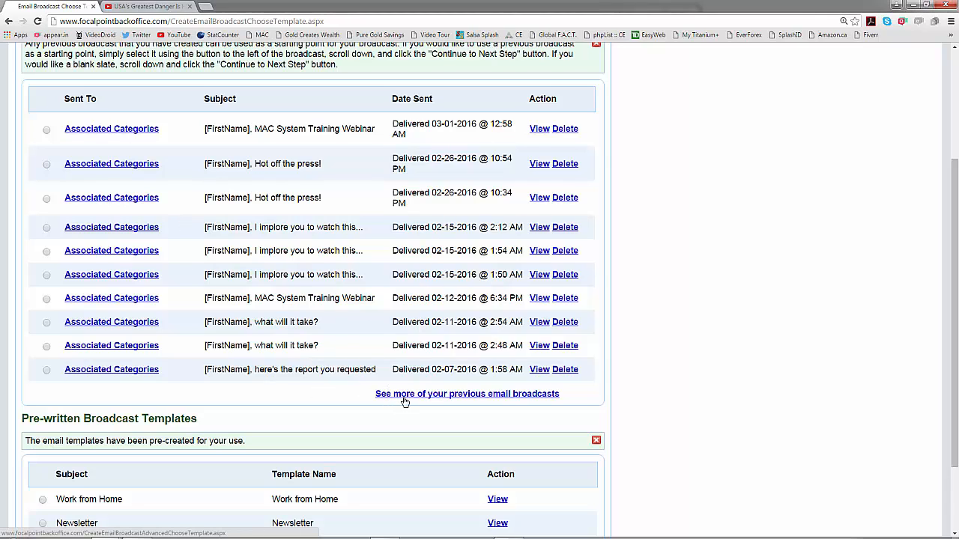
click(525, 398)
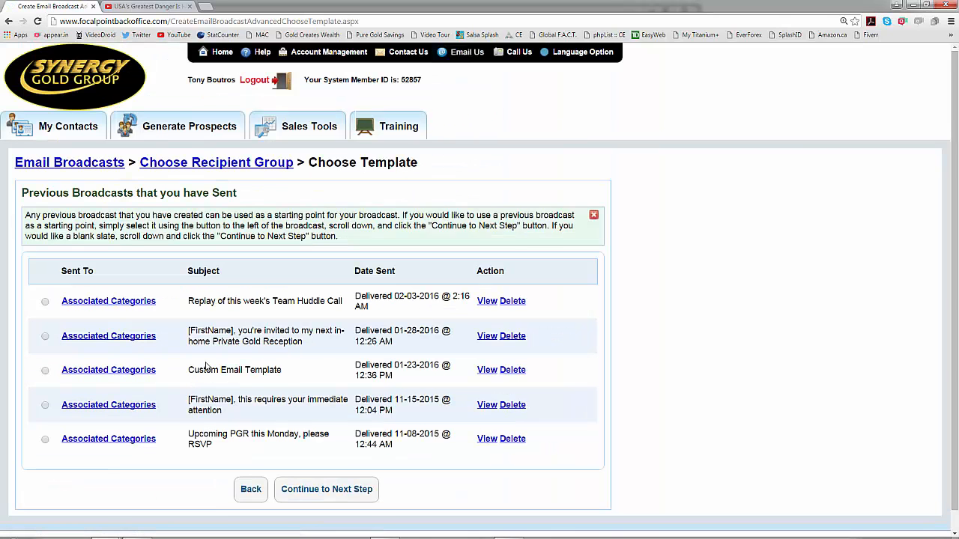
- Preview the previous broadcast "Custom Email Template" and use it as the starting point for the new message
click(487, 371)
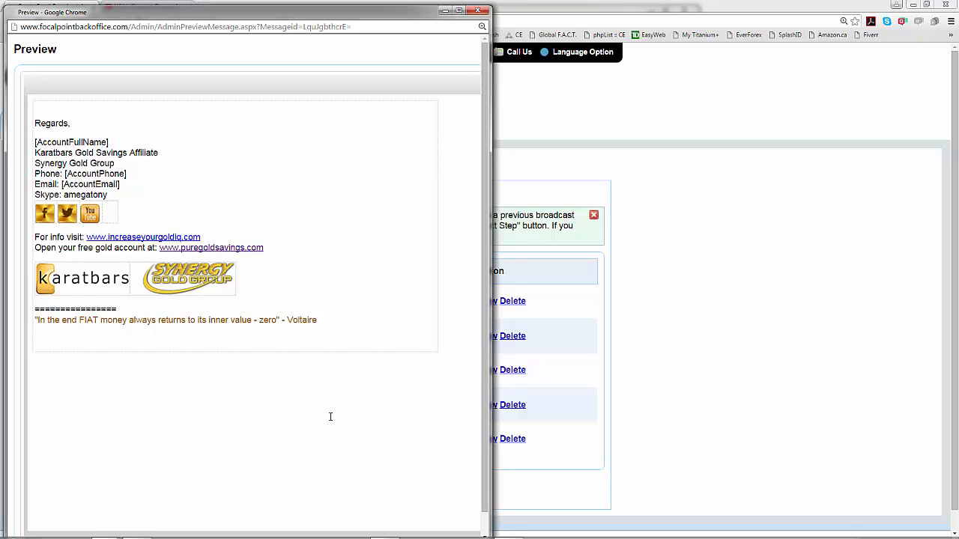
click(477, 10)
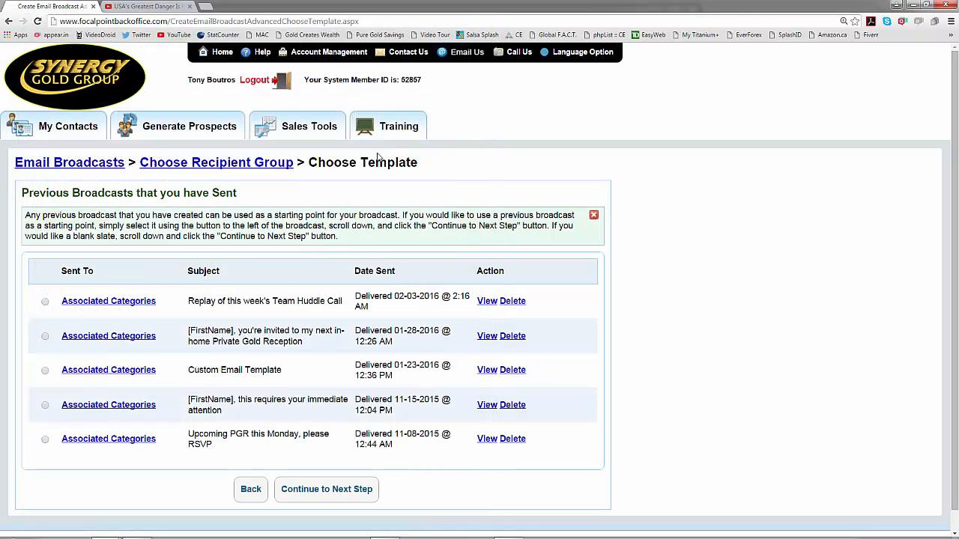
click(44, 372)
click(326, 490)
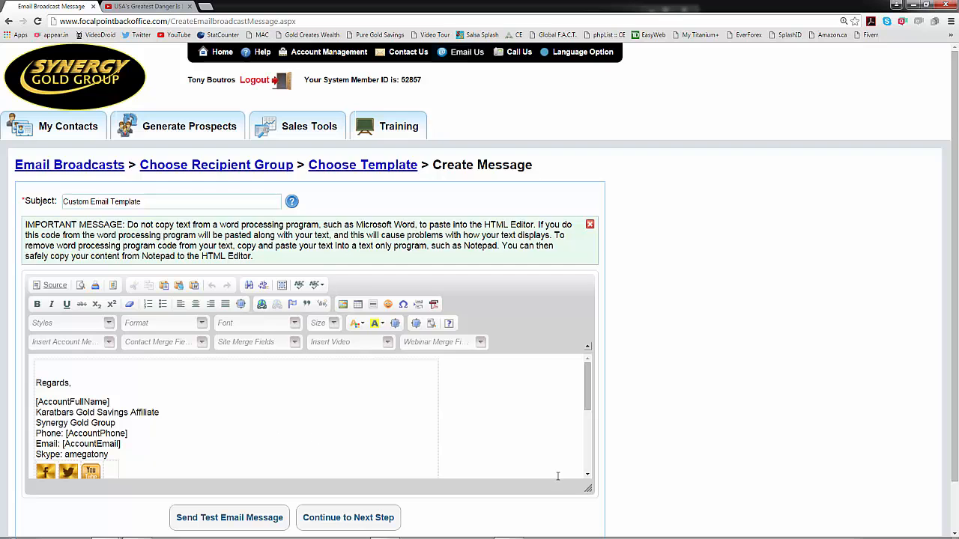
- Enlarge the message editing area and look over the signature block in the template
scroll(592, 509, down, 1)
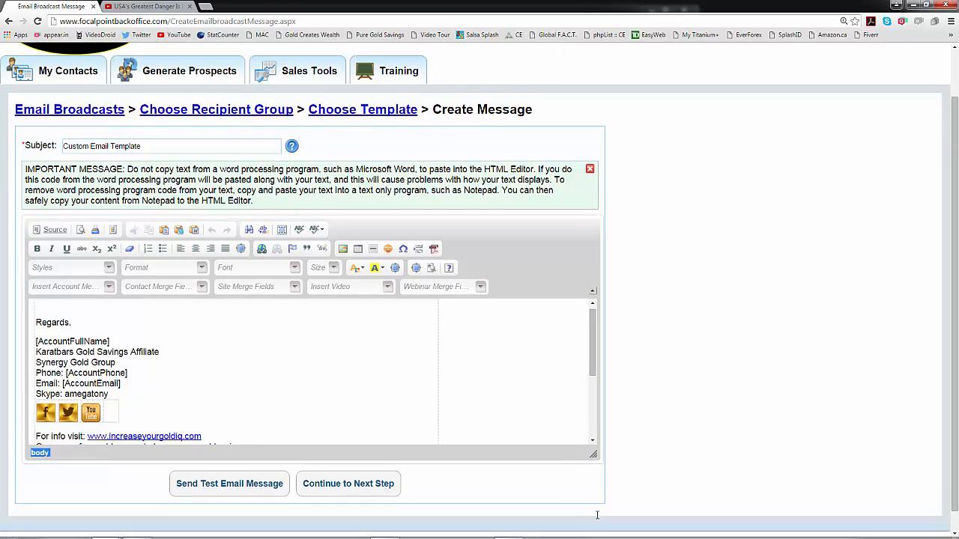
mouse_move(597, 515)
mouse_down()
mouse_move(603, 534)
mouse_move(606, 521)
mouse_up()
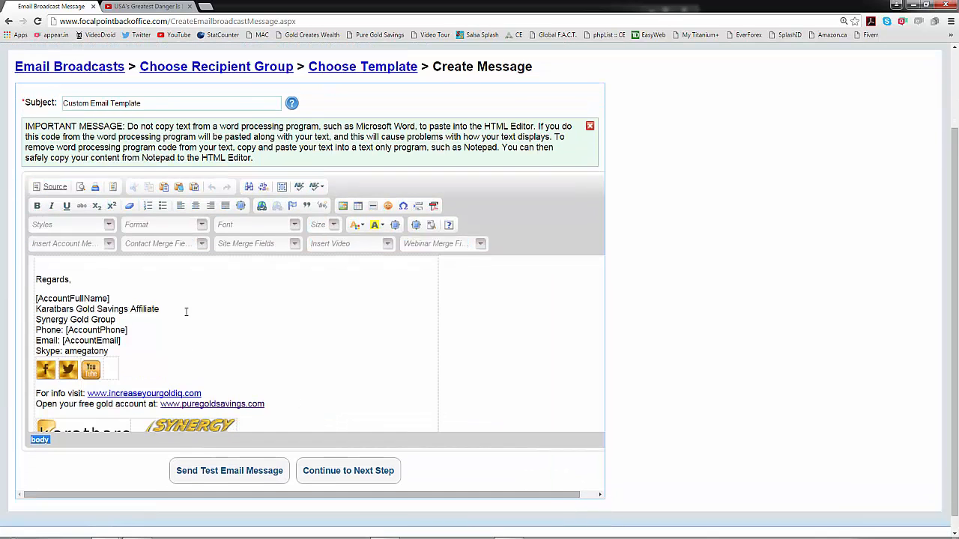
scroll(315, 356, down, 2)
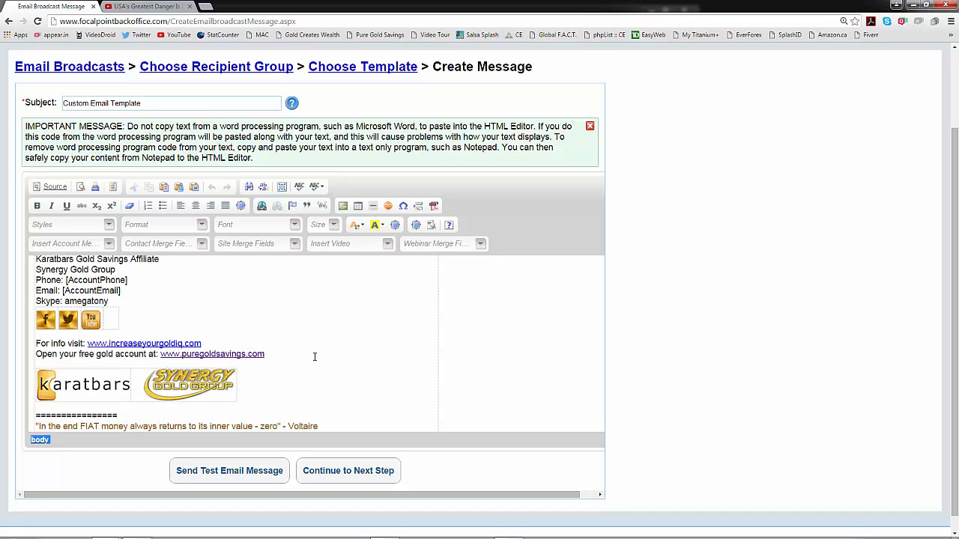
scroll(323, 355, up, 1)
scroll(323, 355, up, 1)
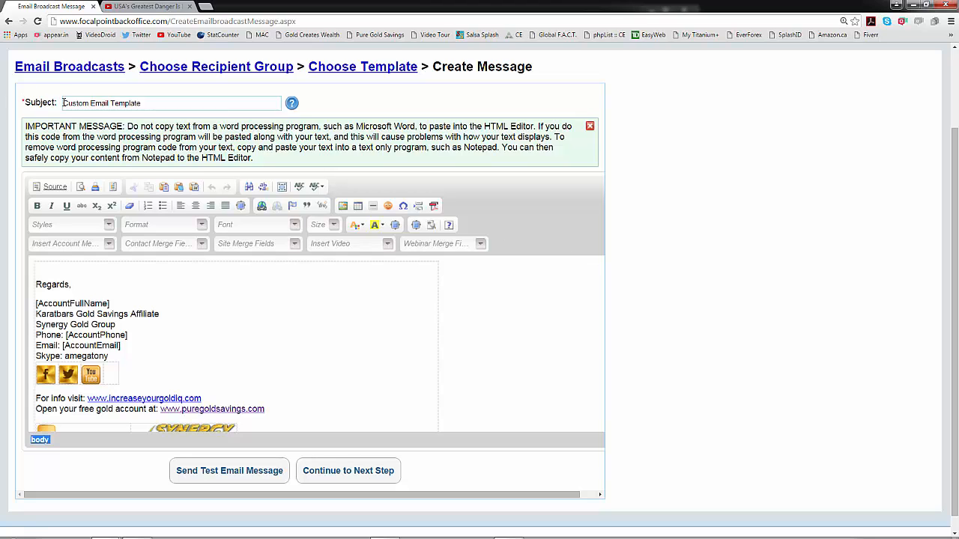
- Replace the email's subject with "Hot off the press"
drag(153, 103, 63, 103)
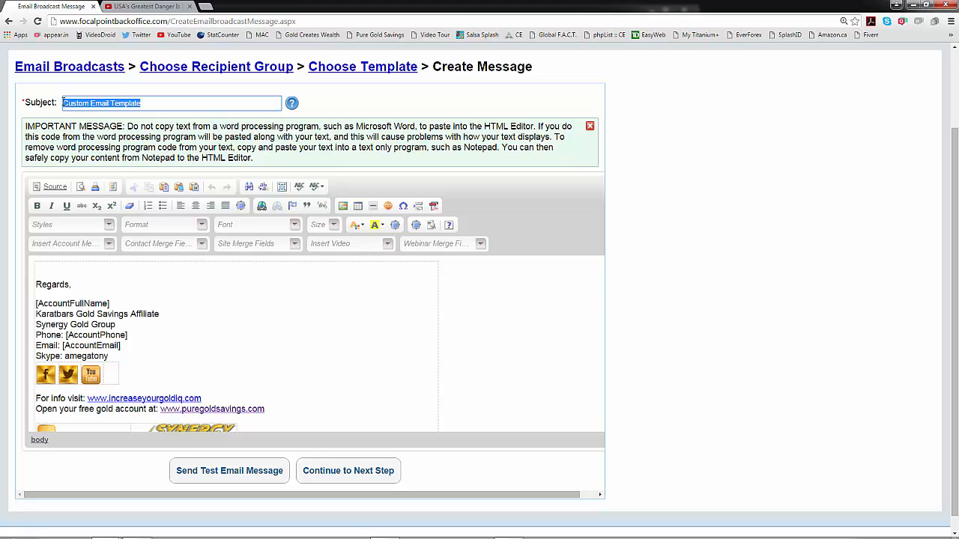
text(Hot of)
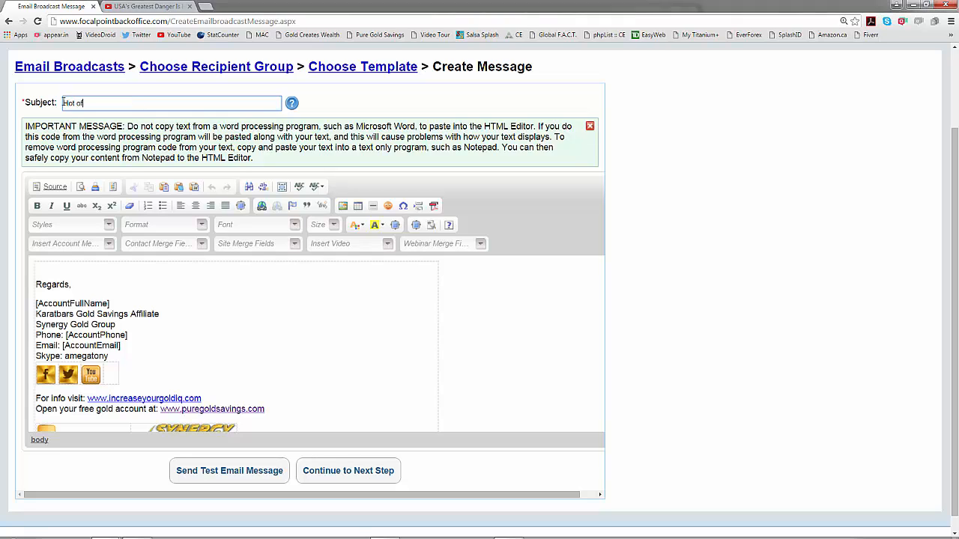
text(f the p)
text(ress)
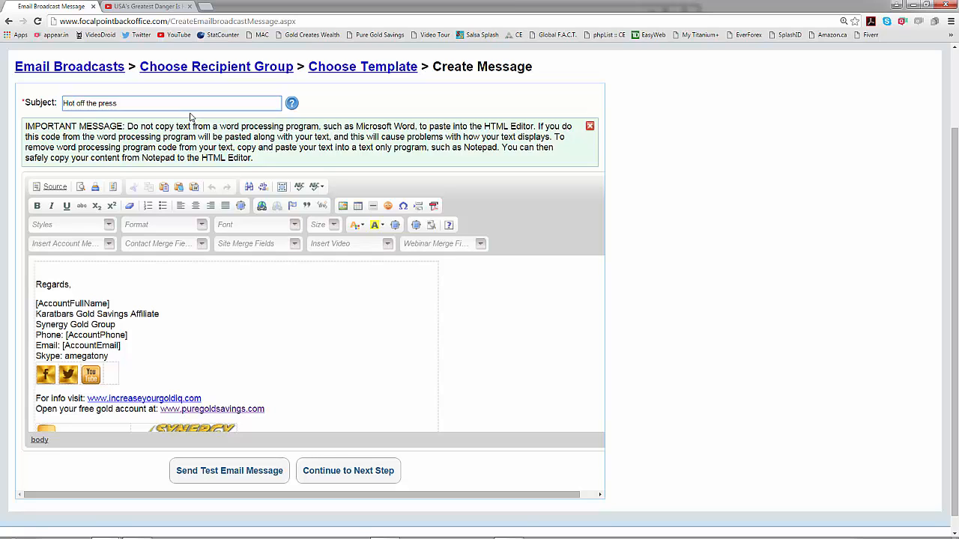
- Personalize the subject by adding "[FirstName]," in front of the existing text
key(Home)
text([FirstNa)
text(me])
text(])
text(,)
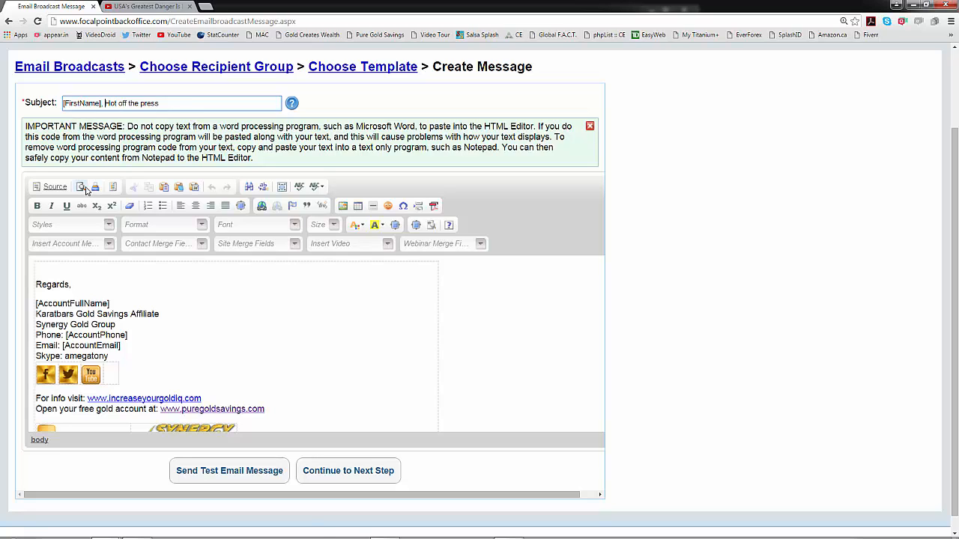
- Begin the message above the signature with the greeting "Hi [FirstName]," using the First Name contact merge field
click(61, 268)
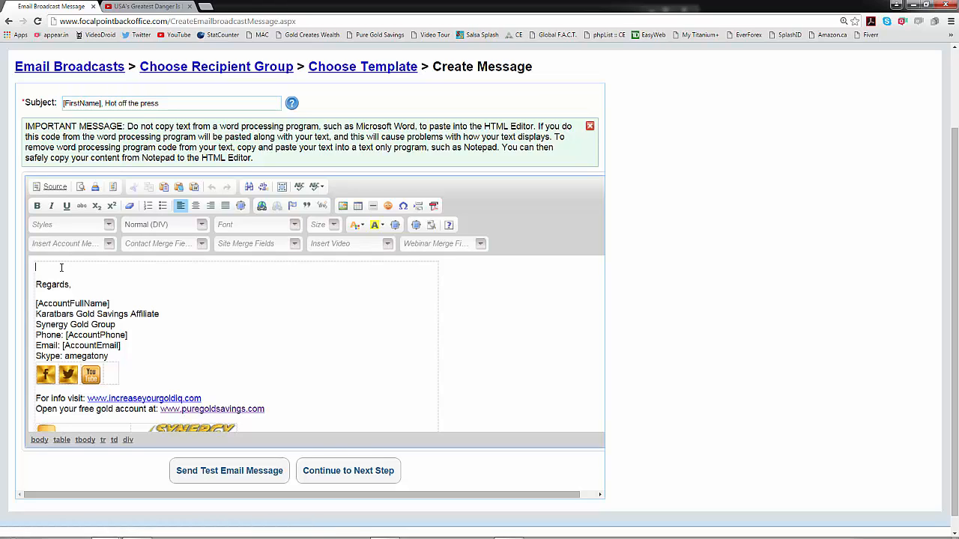
text(Hi)
click(200, 244)
click(156, 274)
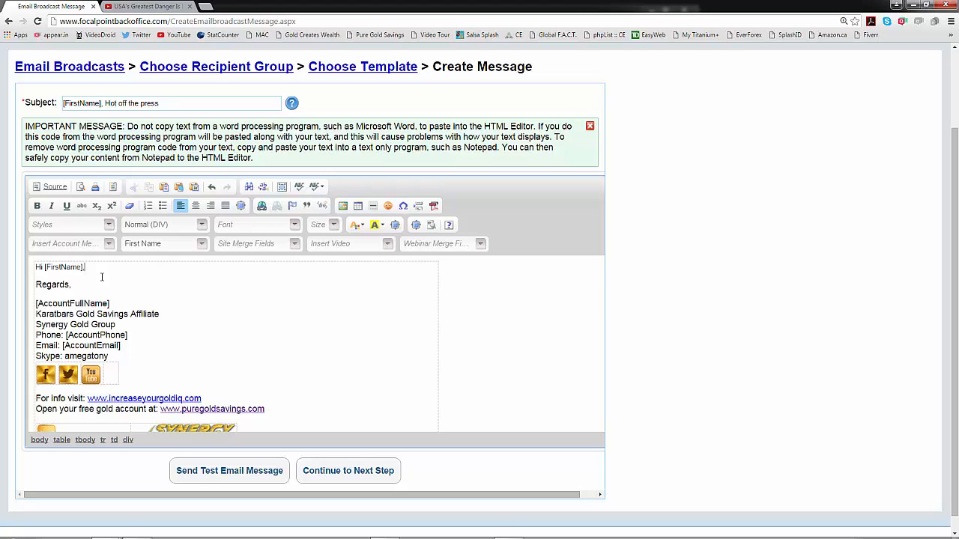
- Below the greeting, write "How are you? I'm sending the latest Mike Maloney video. Please check it out."
key(Return)
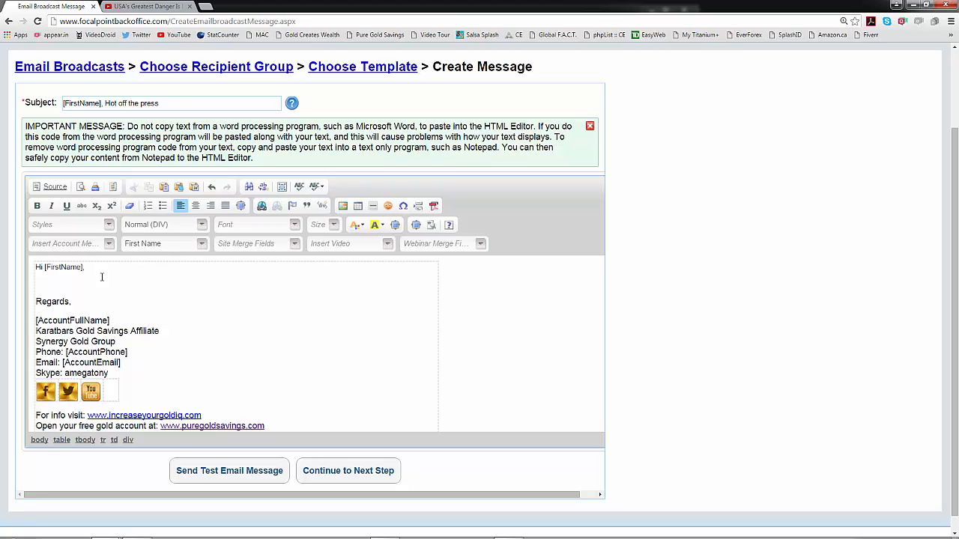
text(How are you? I'm sending the latest Mike Malone)
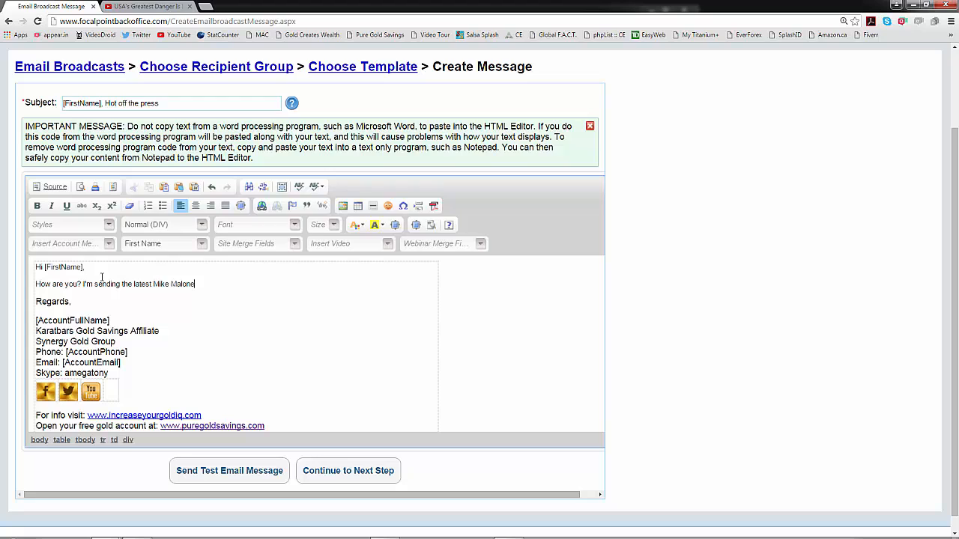
text(y video. Please check it out.)
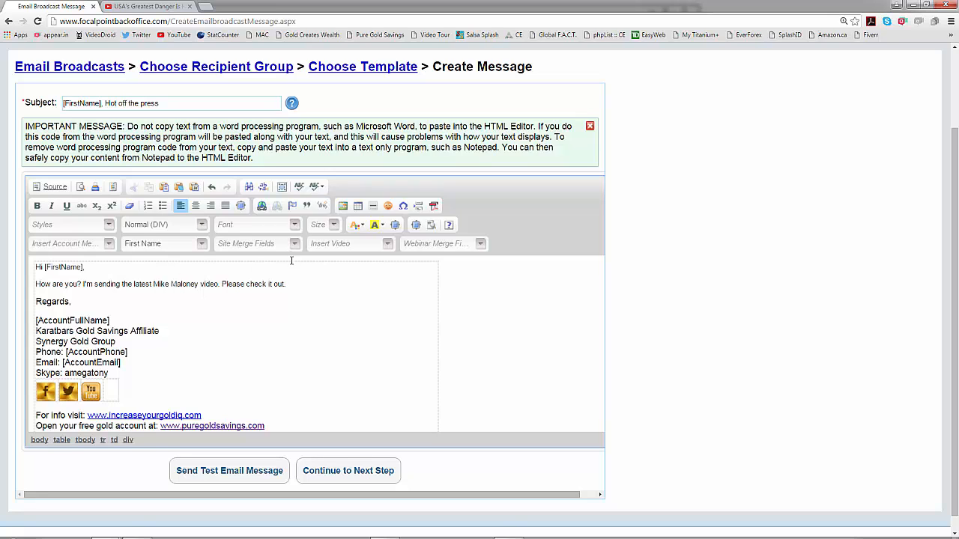
- Set the font of the greeting and the message text to Arial
drag(300, 283, 35, 267)
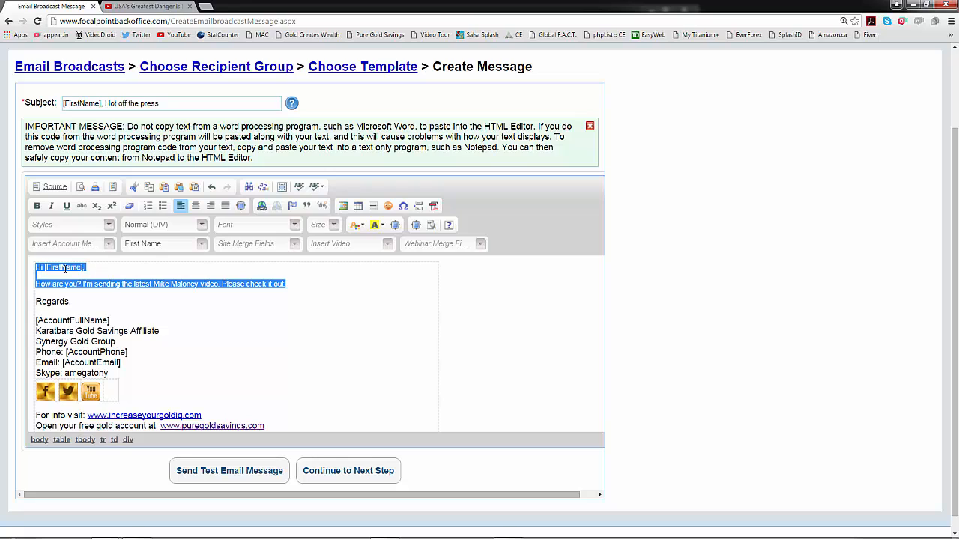
click(294, 225)
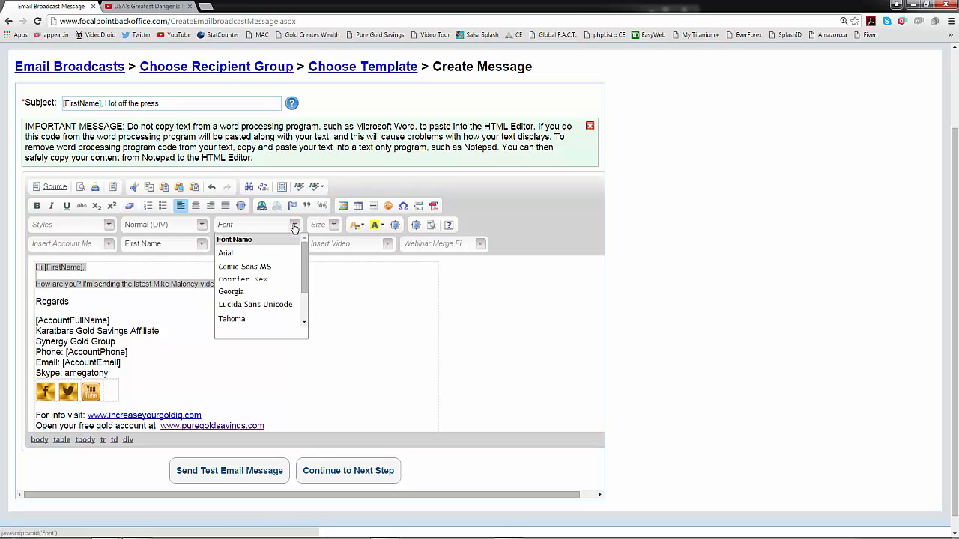
click(237, 254)
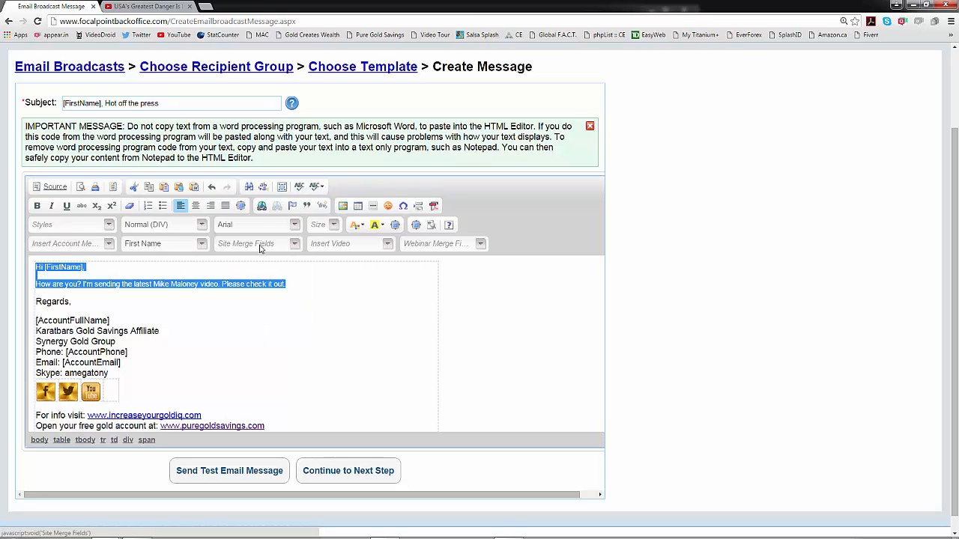
- Set the font size of the greeting and the message text to 14
click(333, 226)
click(321, 310)
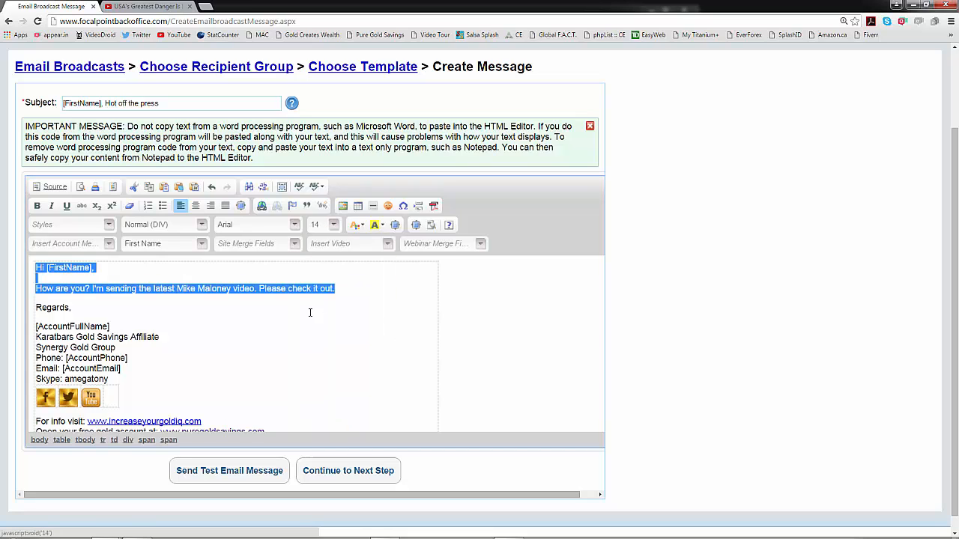
click(291, 309)
click(352, 288)
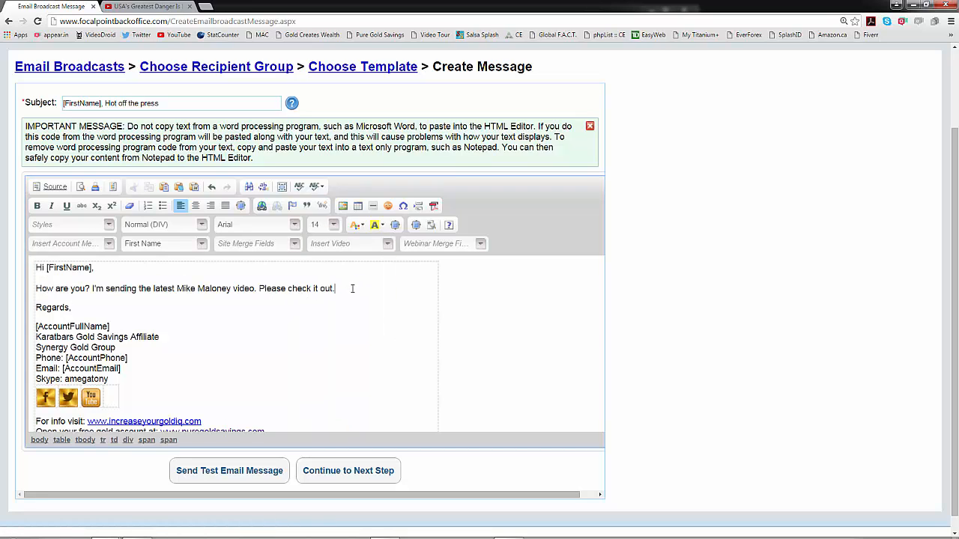
- Insert the Mike Maloney Newest Video with the default frame on a new line below the message text
key(Return)
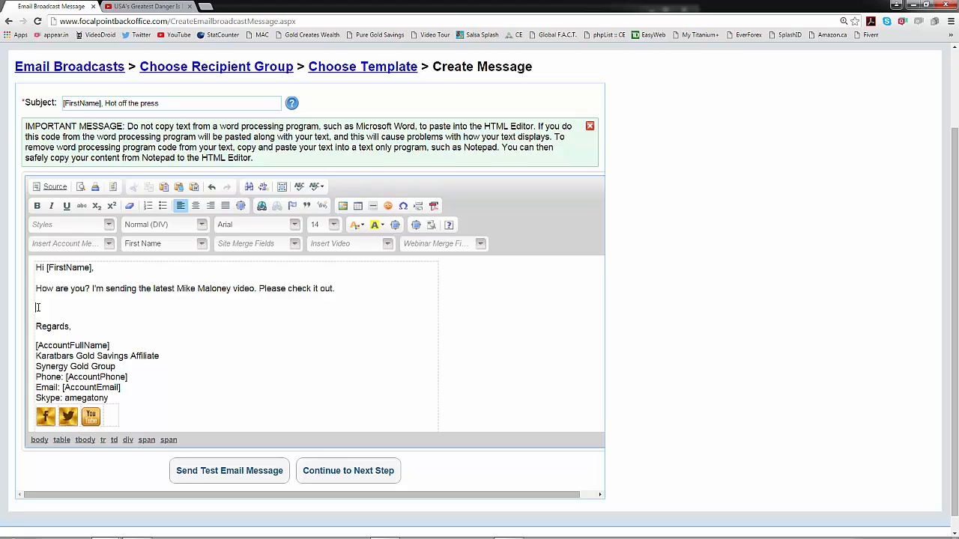
click(387, 245)
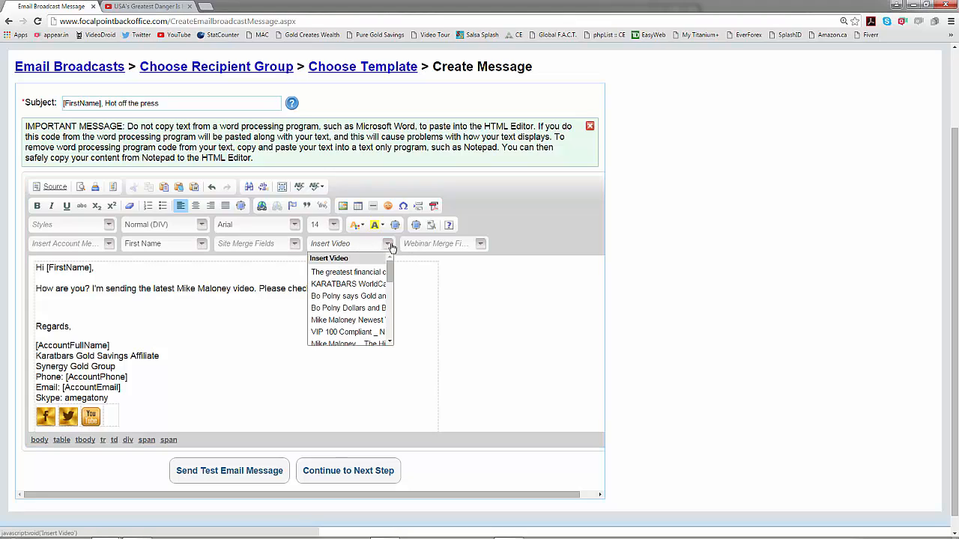
click(356, 322)
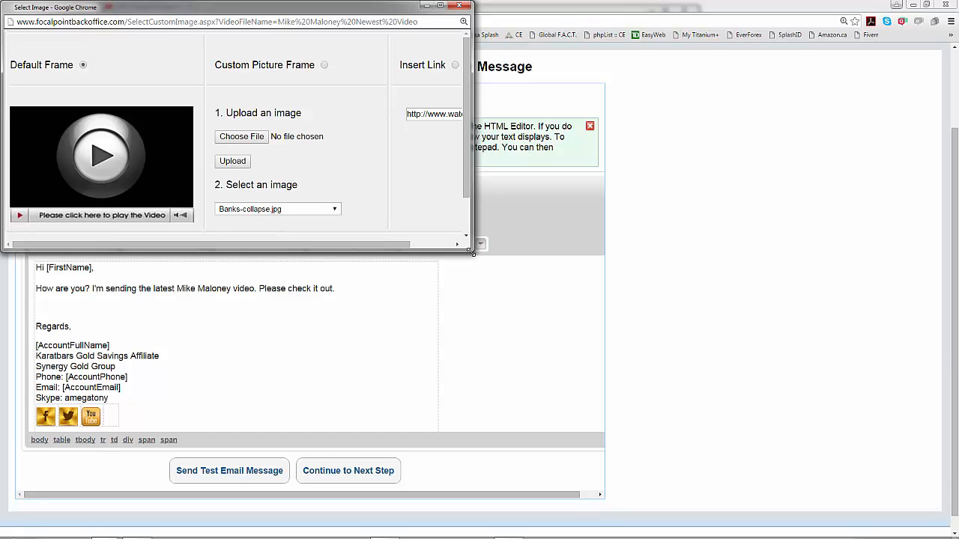
drag(472, 254, 546, 347)
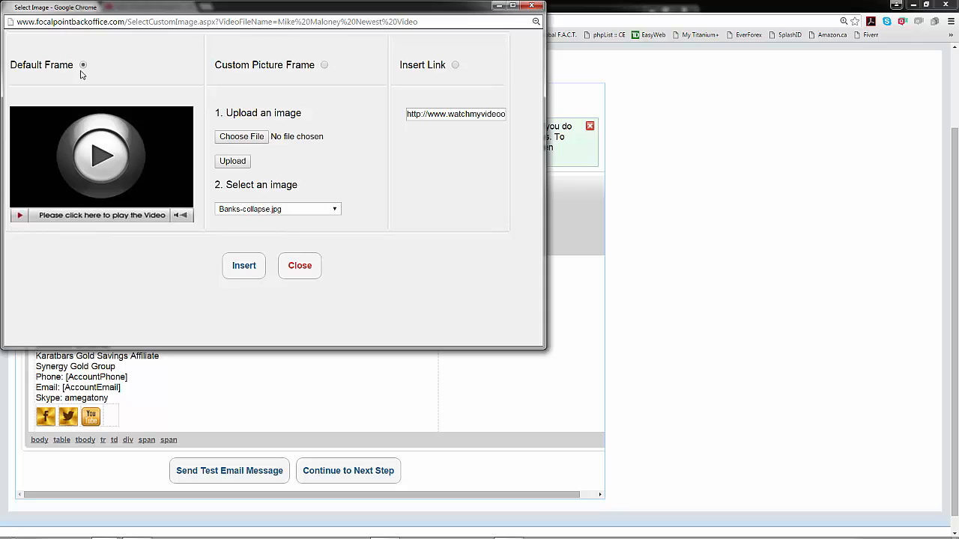
click(244, 276)
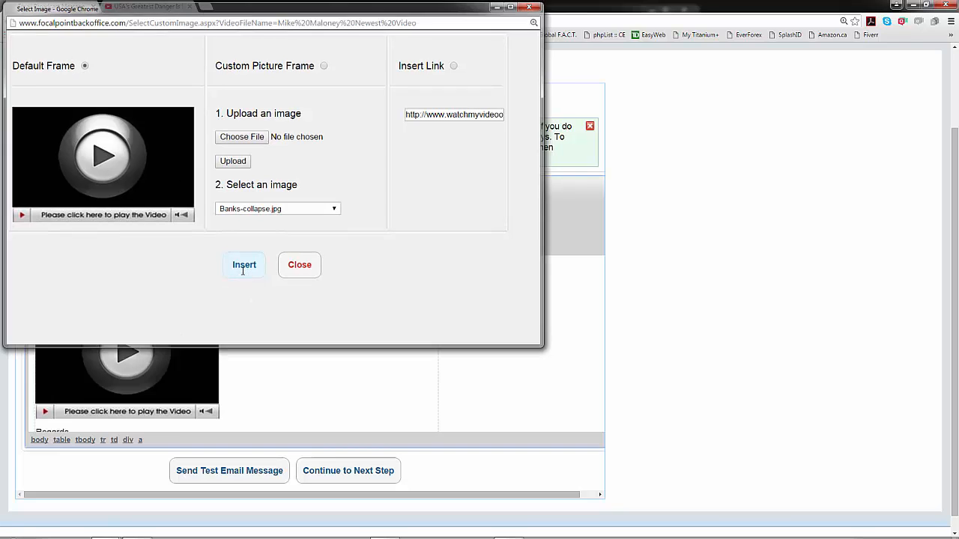
scroll(324, 361, down, 1)
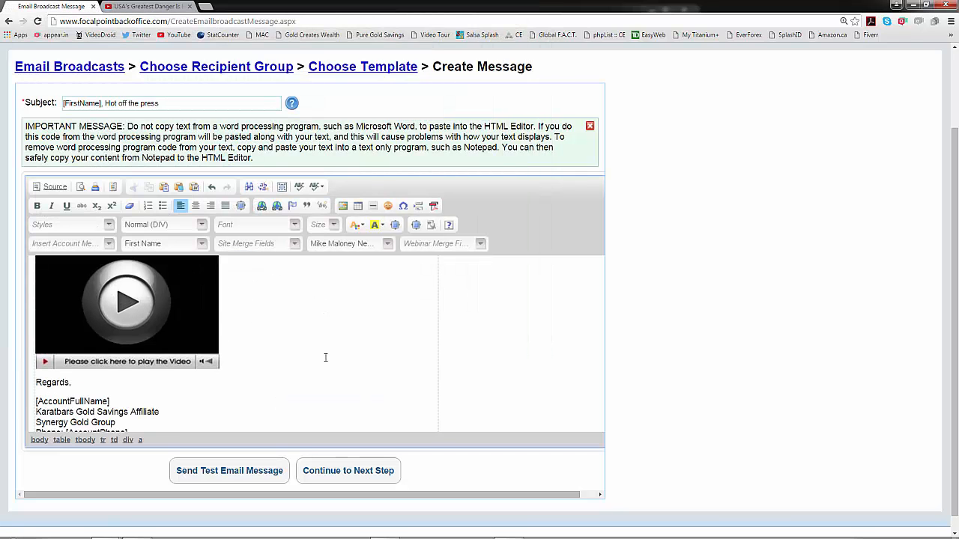
scroll(328, 359, up, 1)
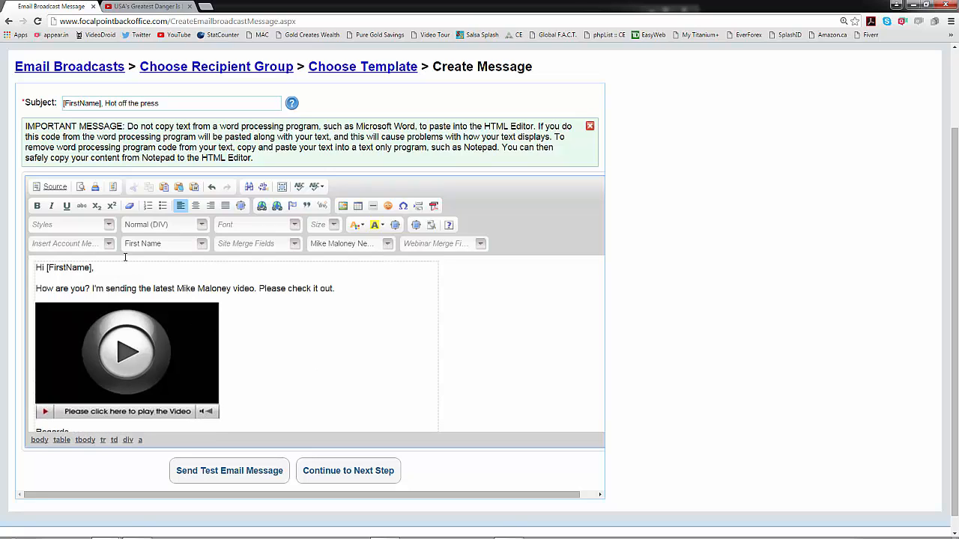
- Preview the message, test the linked video's playback, then close both preview pages and return to the email editor
click(80, 188)
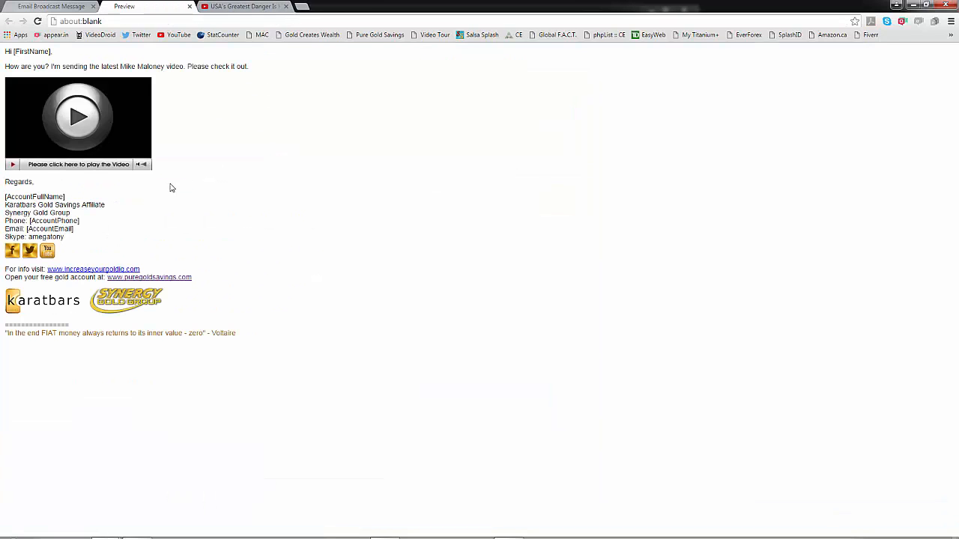
click(83, 145)
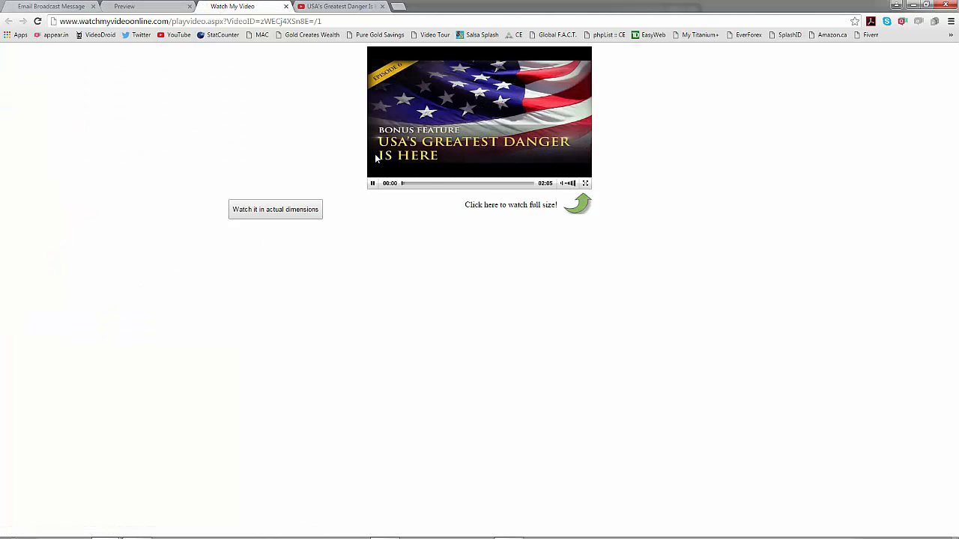
click(375, 185)
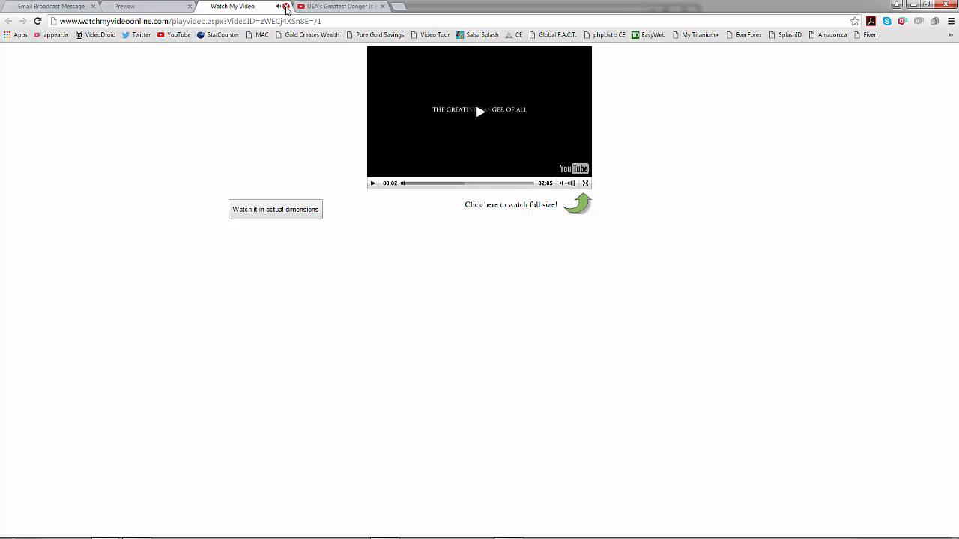
click(286, 7)
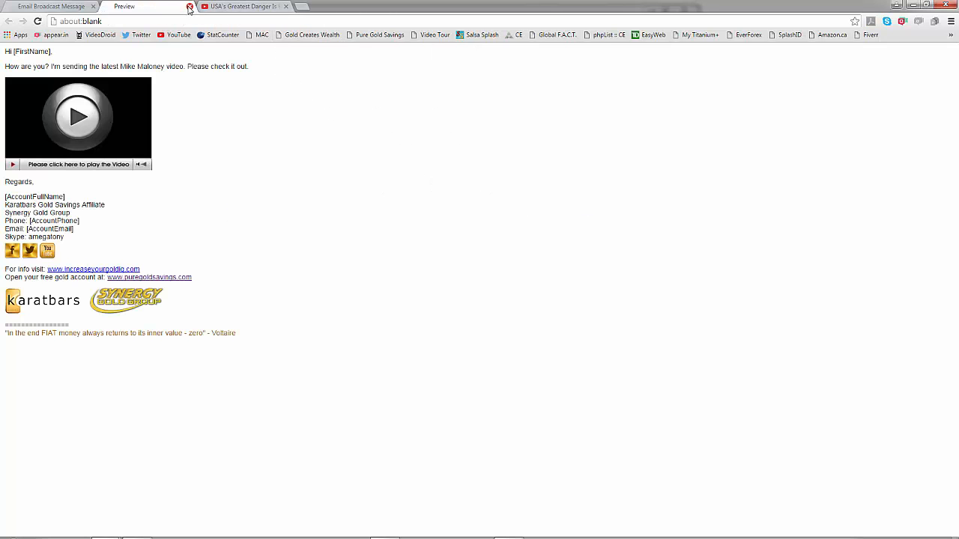
click(189, 7)
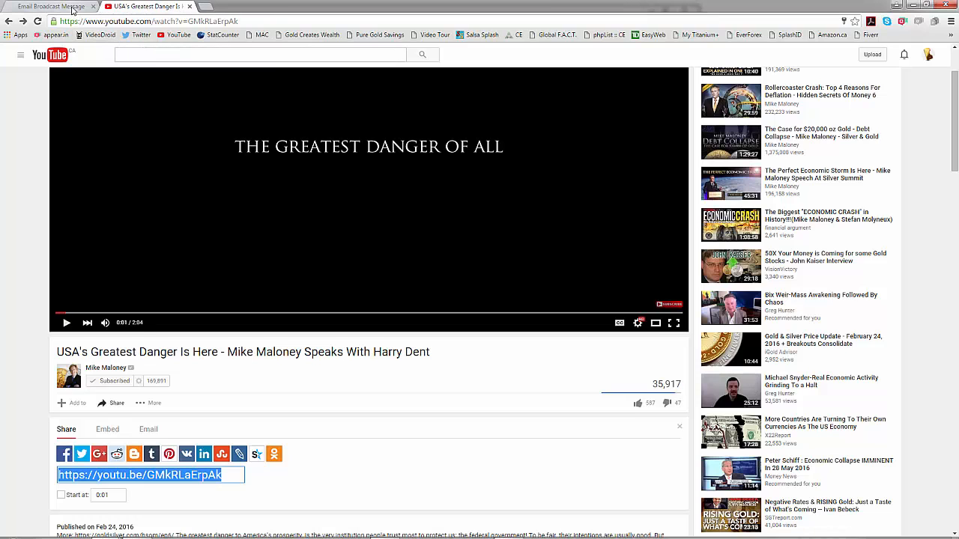
click(67, 8)
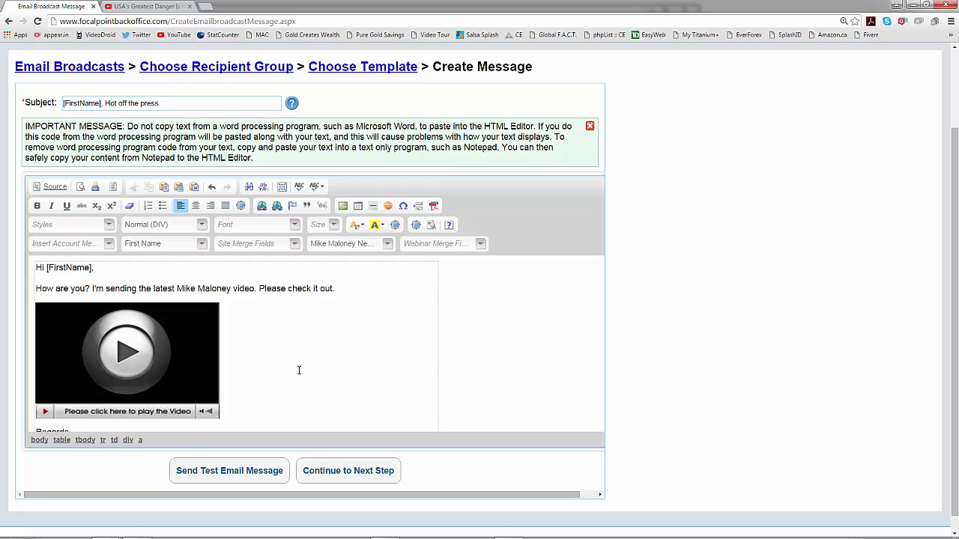
- Delete the default-frame video from the message and reopen the frame options for Mike Maloney Newest Video
key(Delete)
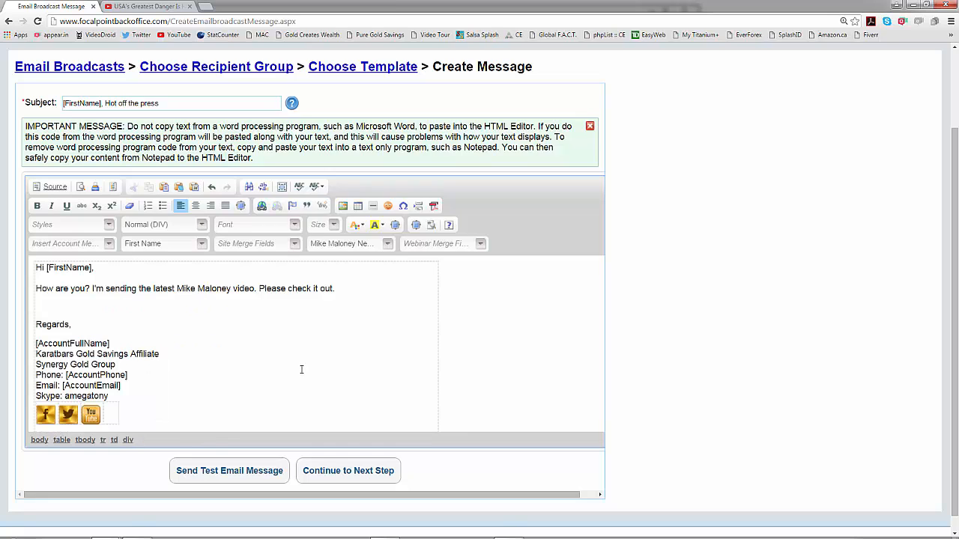
click(388, 245)
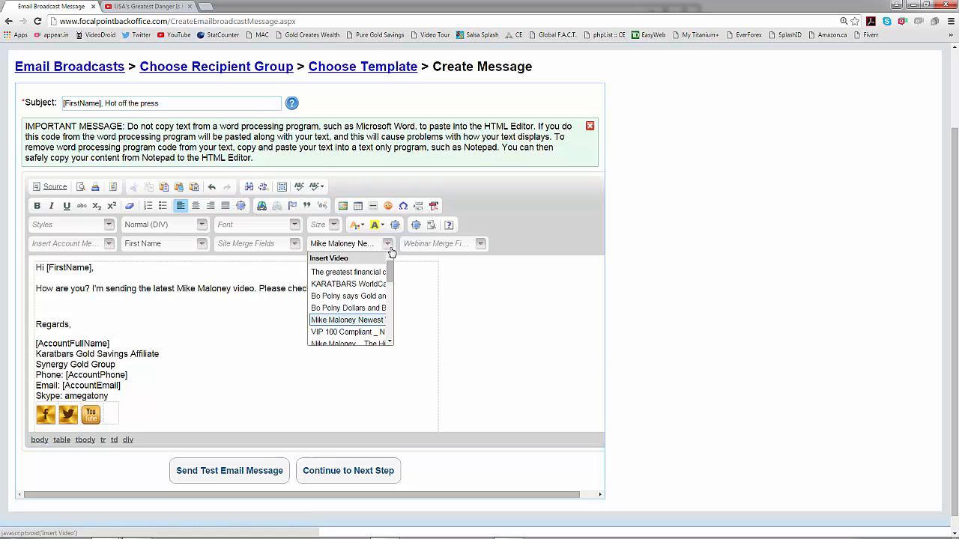
click(337, 321)
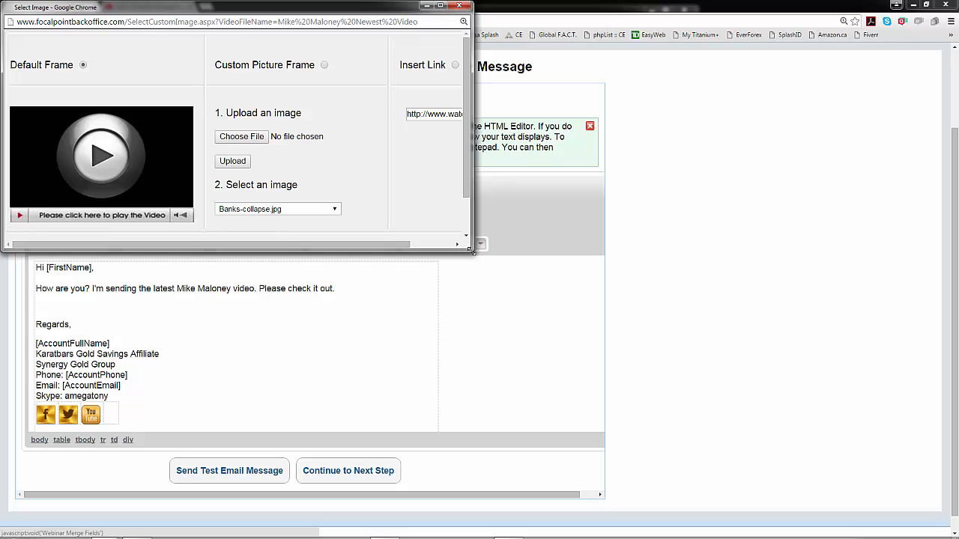
drag(472, 252, 577, 367)
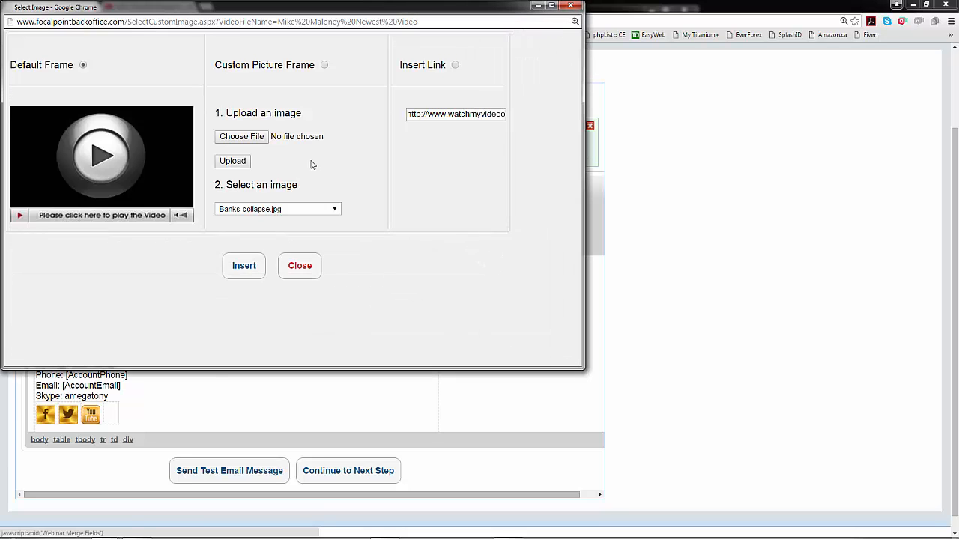
- Insert the video with a custom picture frame using the Banks-collapse.jpg image, after checking the image upload and saved image choices
click(325, 65)
click(339, 210)
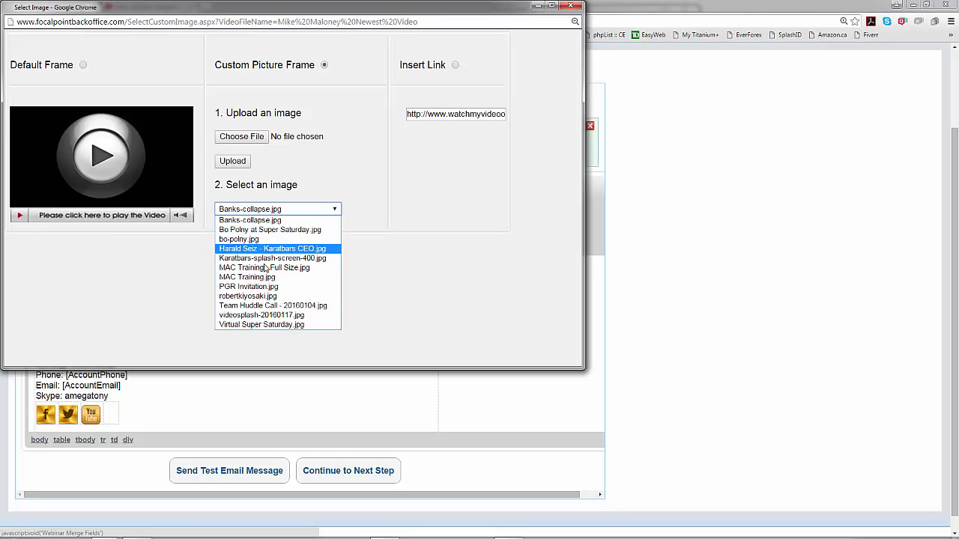
click(245, 221)
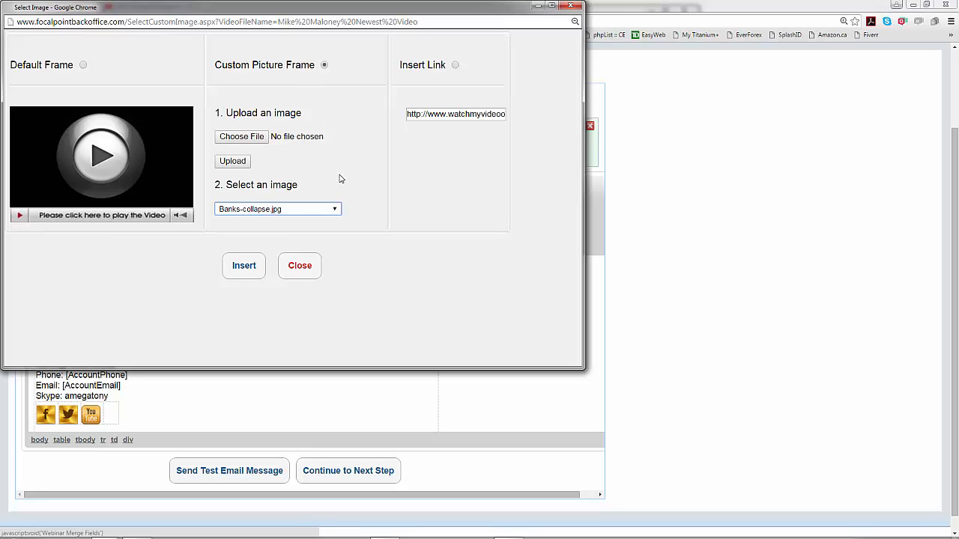
click(242, 140)
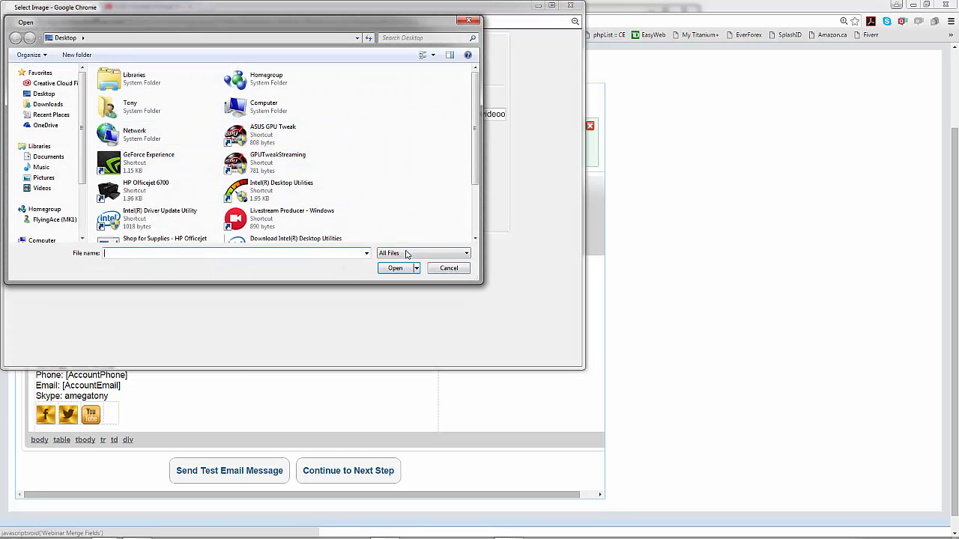
click(445, 271)
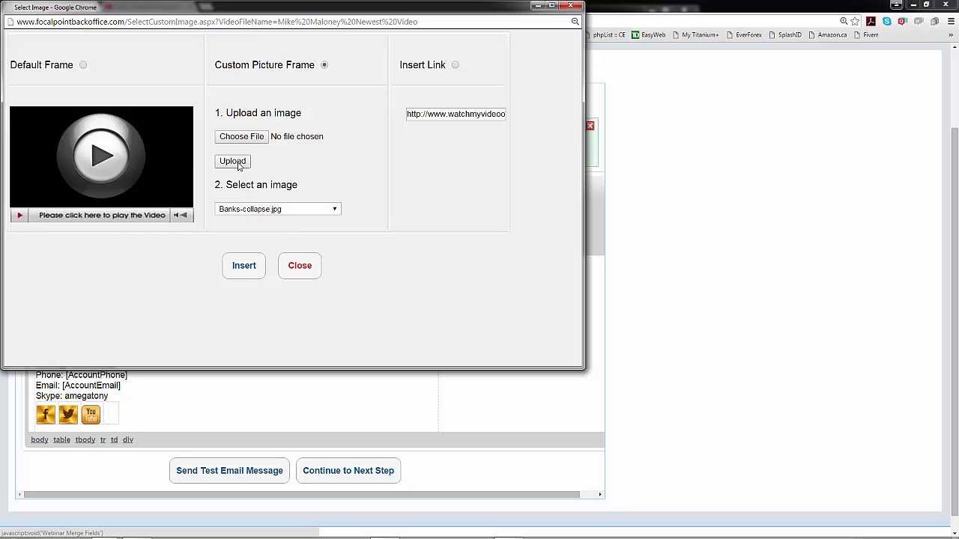
click(336, 212)
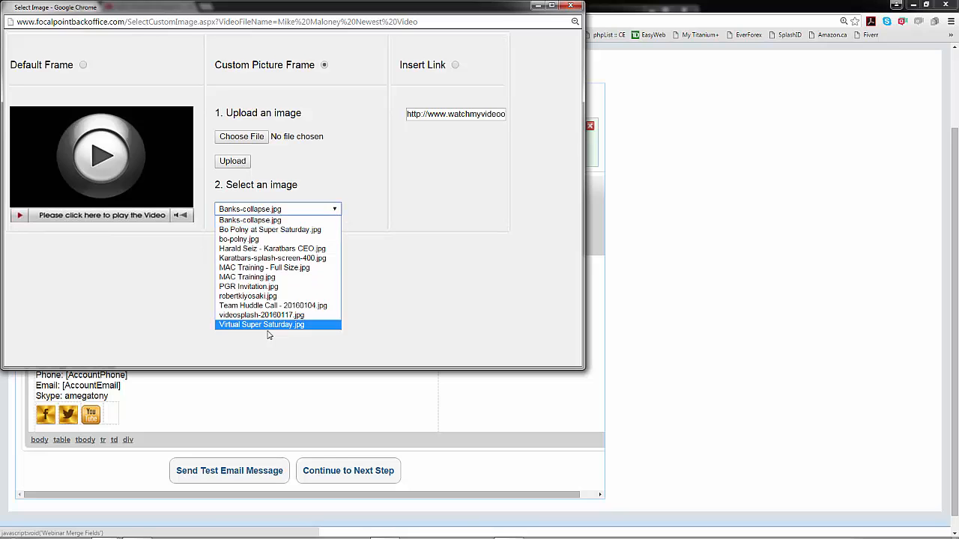
click(392, 231)
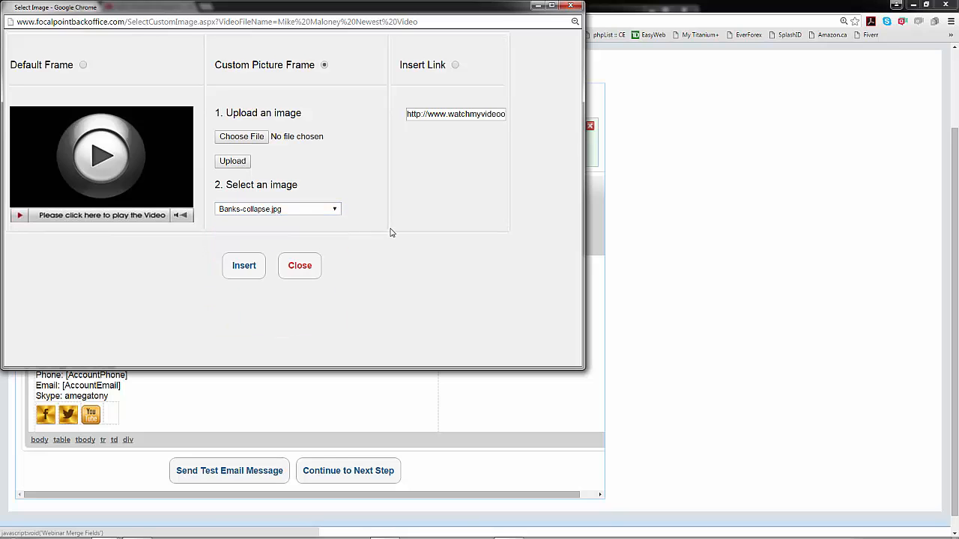
click(244, 266)
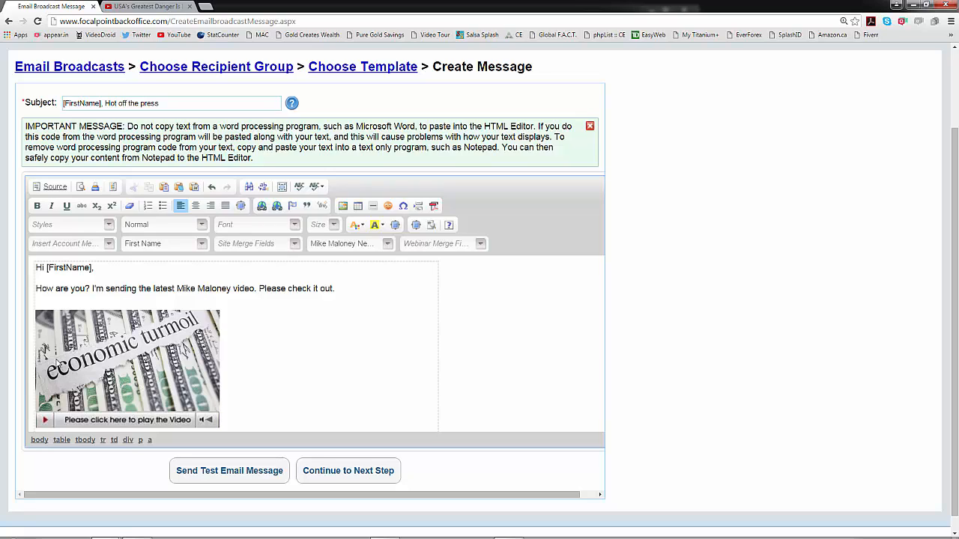
- Preview the message with the custom picture frame, test its video link, and return to the email editor
click(80, 187)
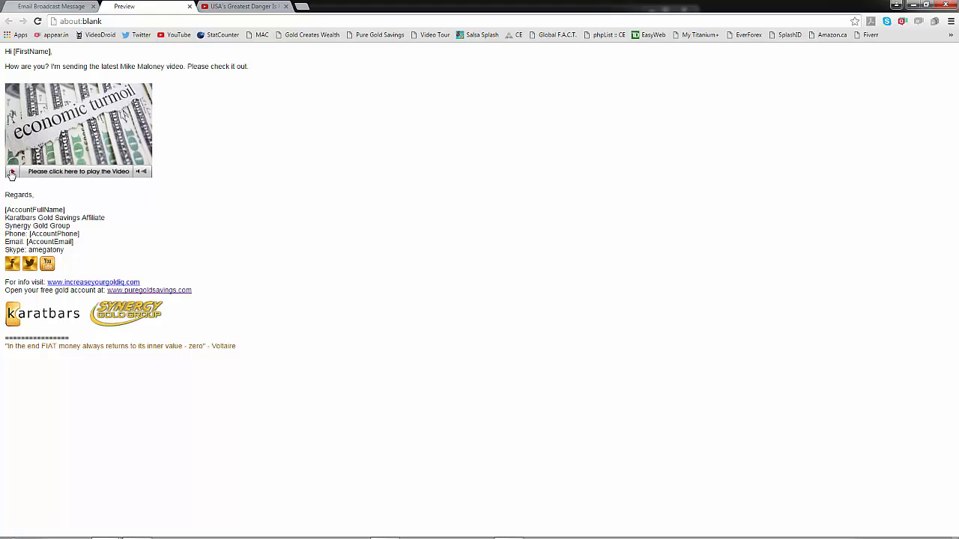
click(11, 172)
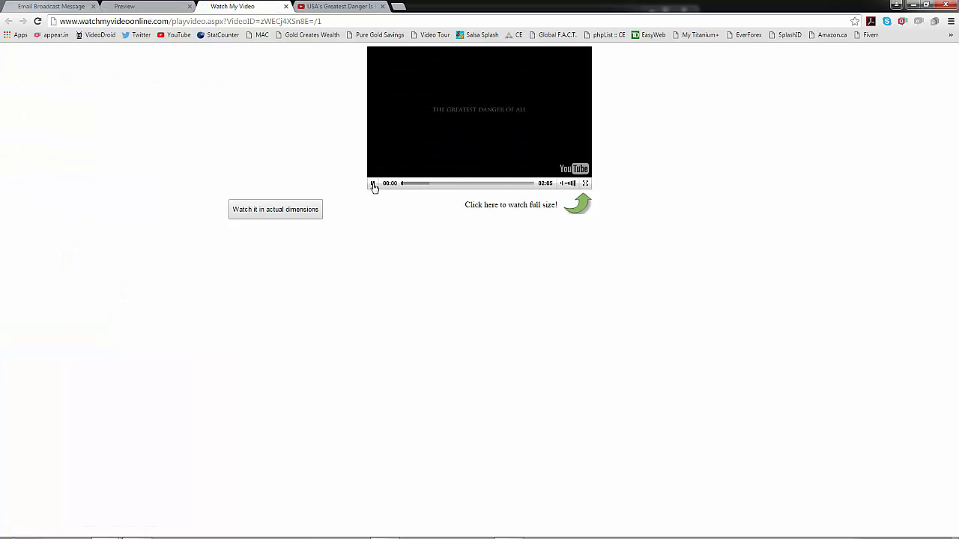
click(373, 184)
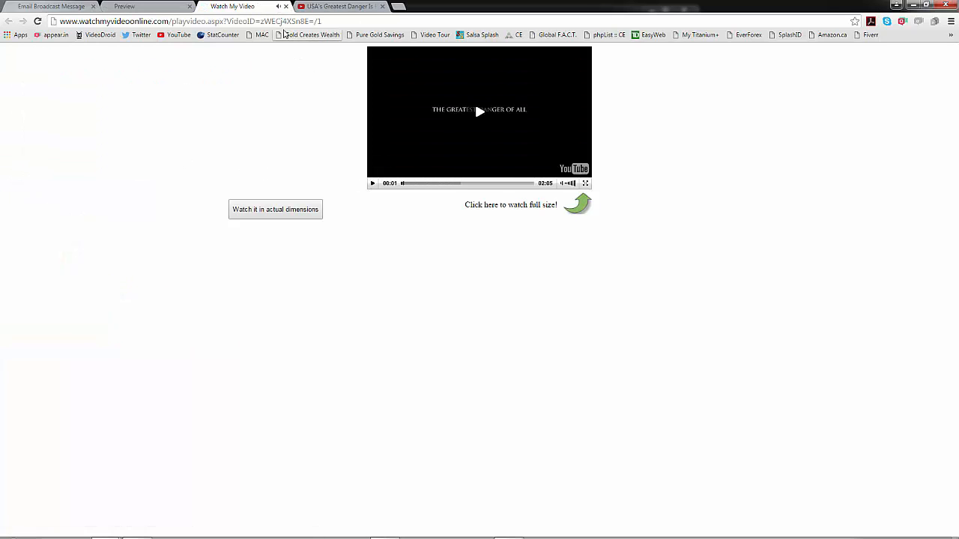
click(287, 7)
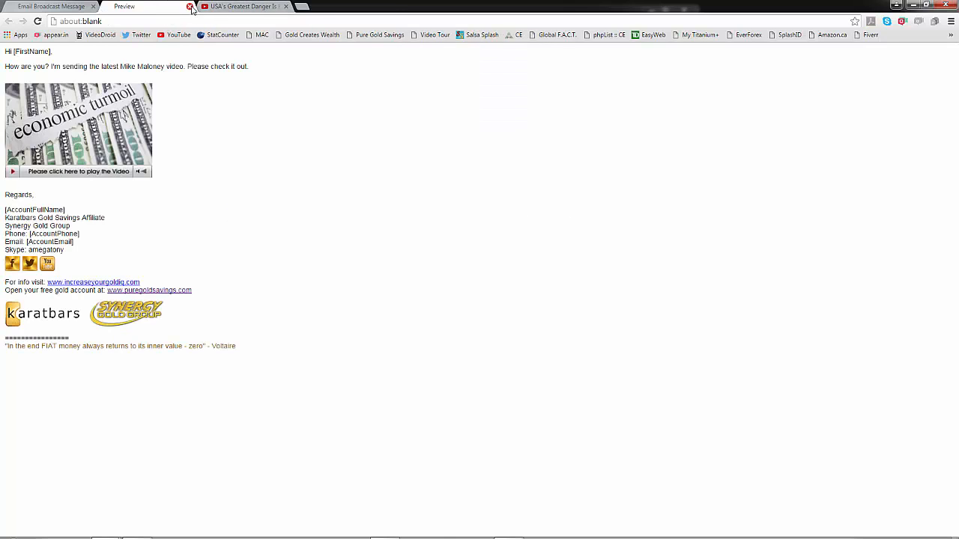
click(189, 6)
click(60, 6)
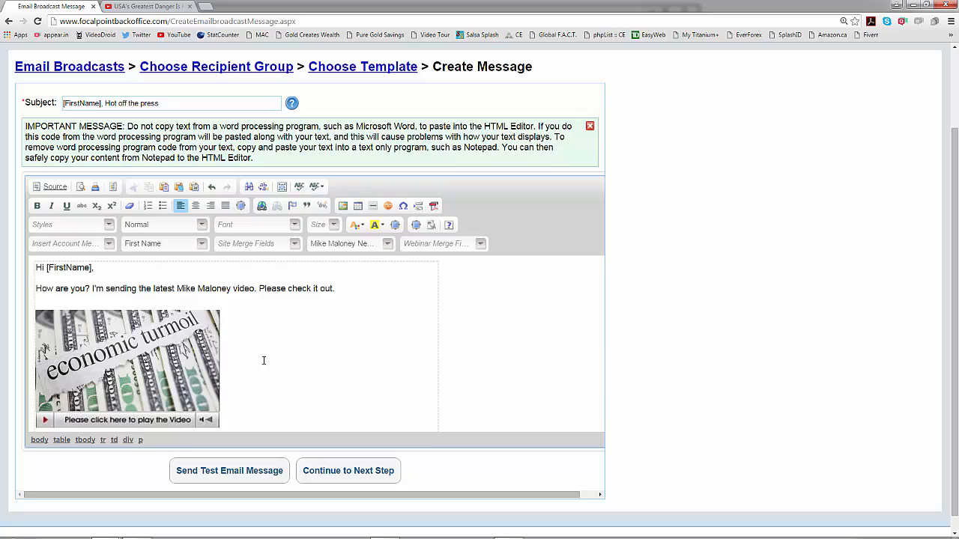
- Delete the custom picture and its play bar from the message, along with the extra blank lines
key(BackSpace)
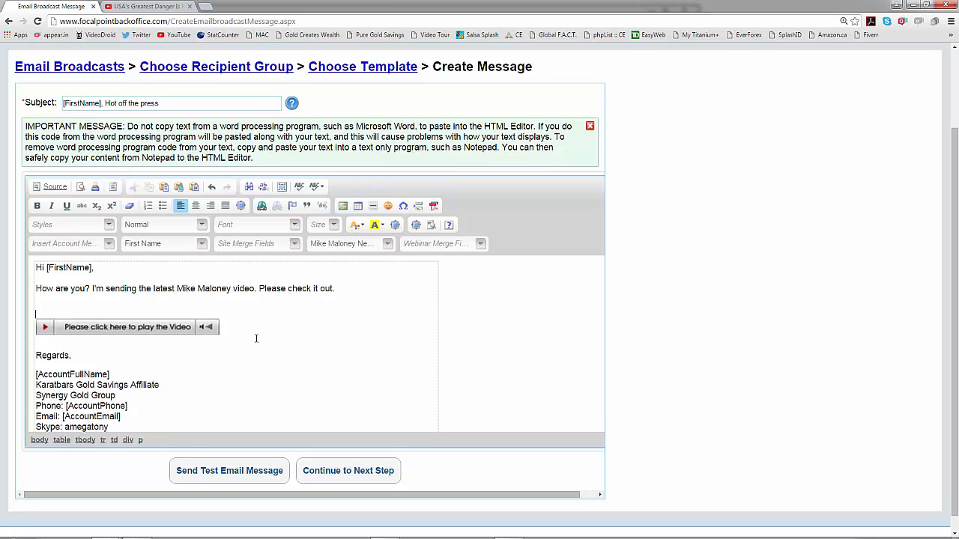
click(255, 334)
key(BackSpace)
key(BackSpace)
key(BackSpace)
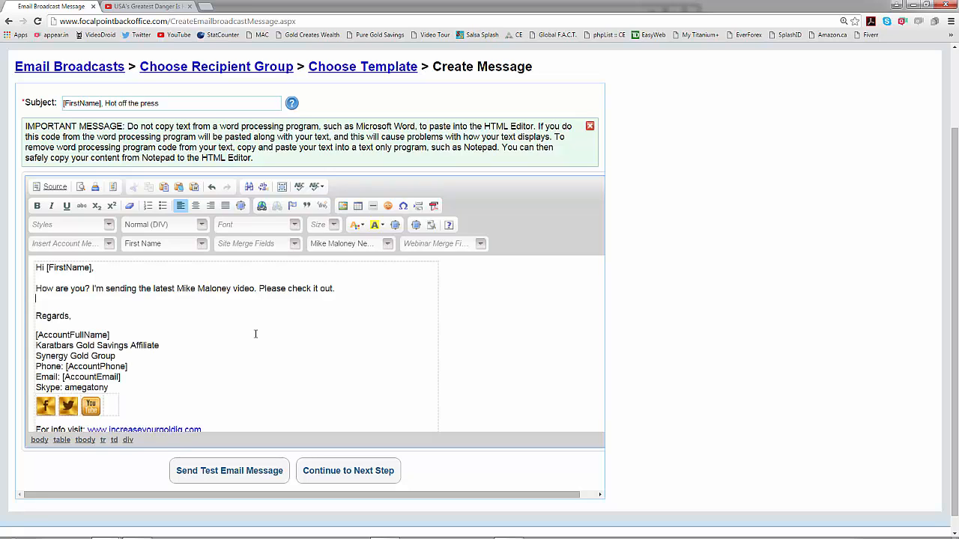
- Insert Mike Maloney Newest Video as a text link on a new line below the message's opening sentence
key(Return)
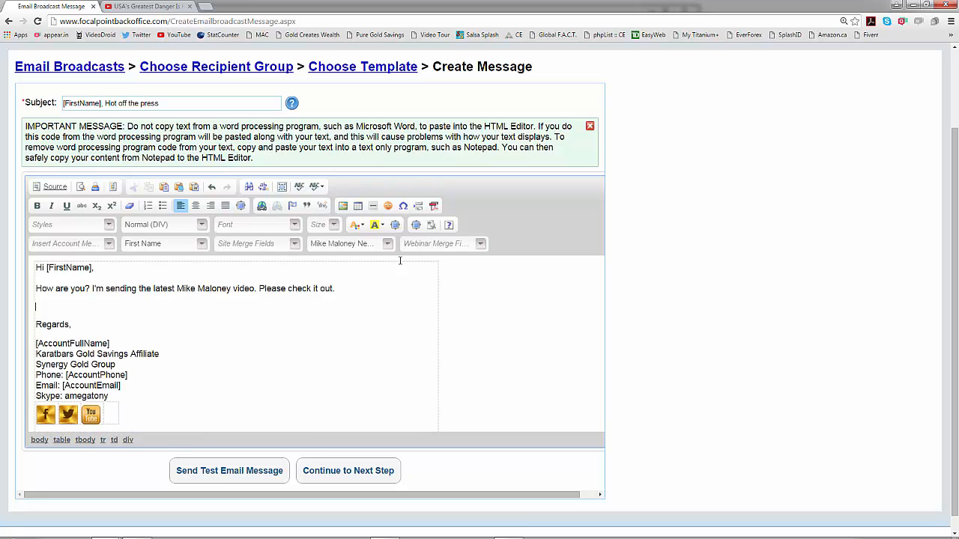
click(387, 244)
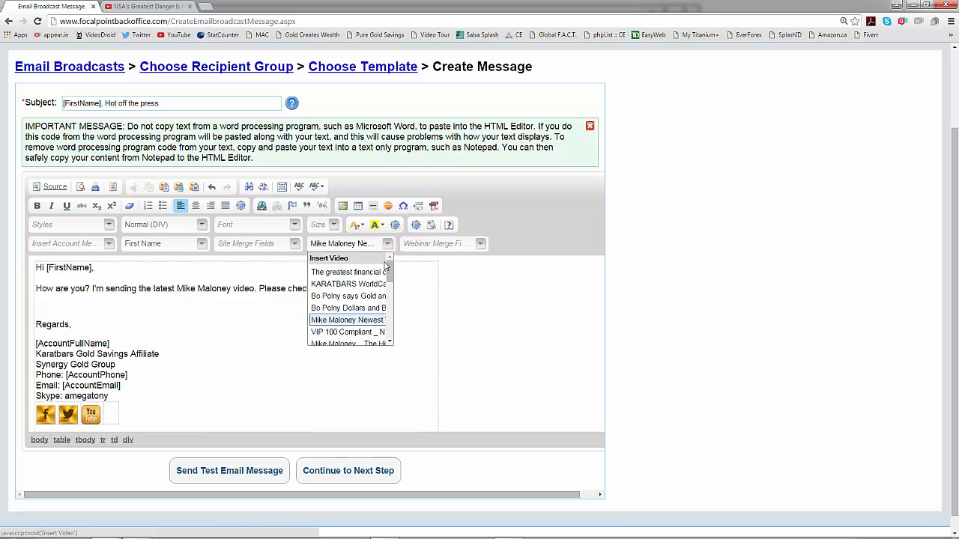
click(341, 320)
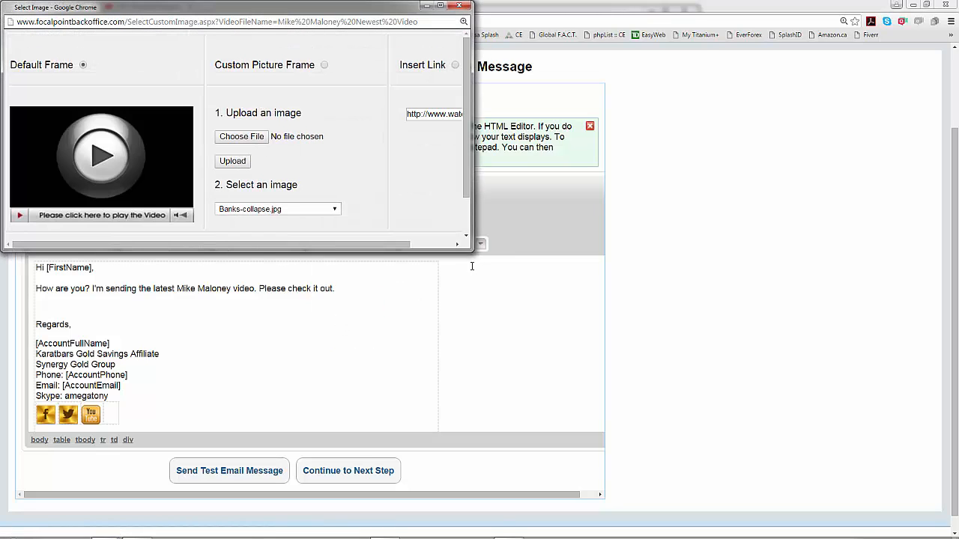
drag(470, 250, 565, 316)
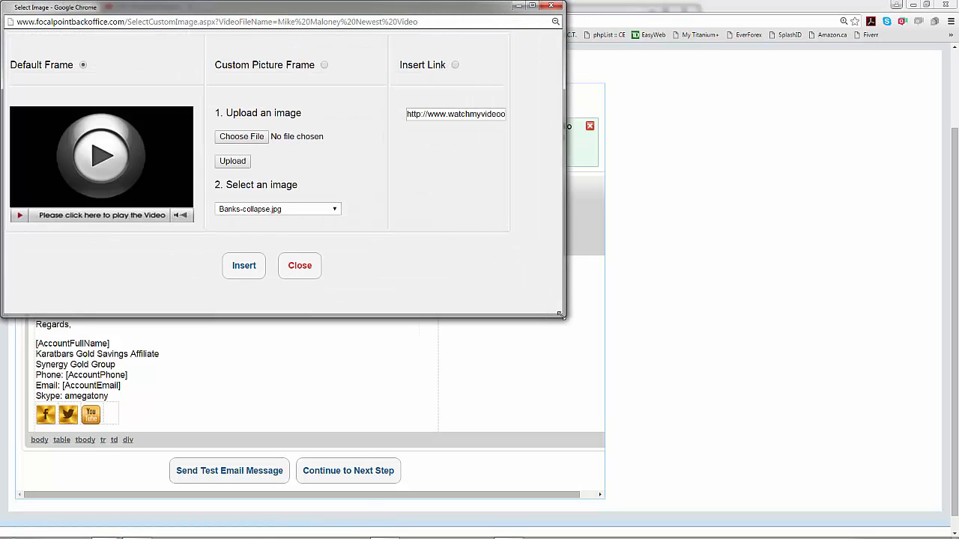
click(456, 65)
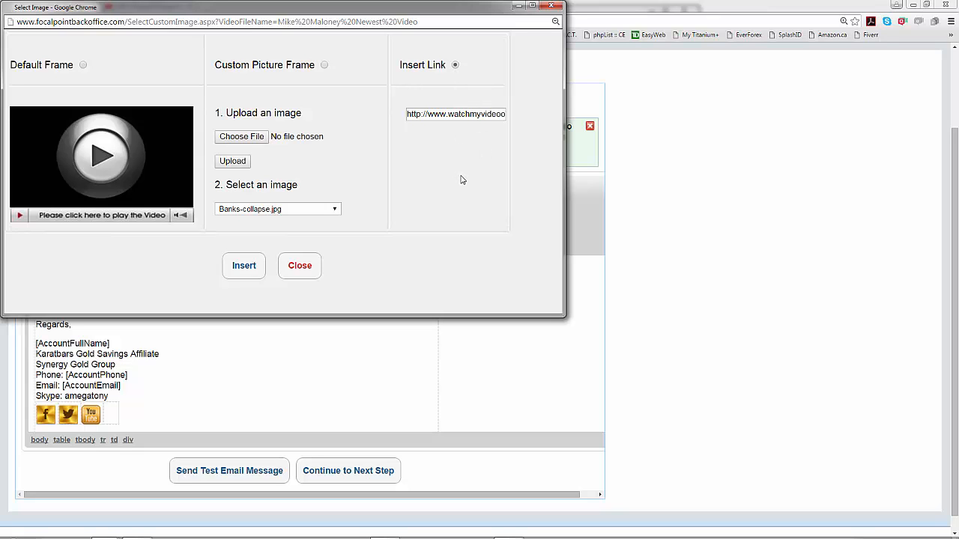
click(244, 266)
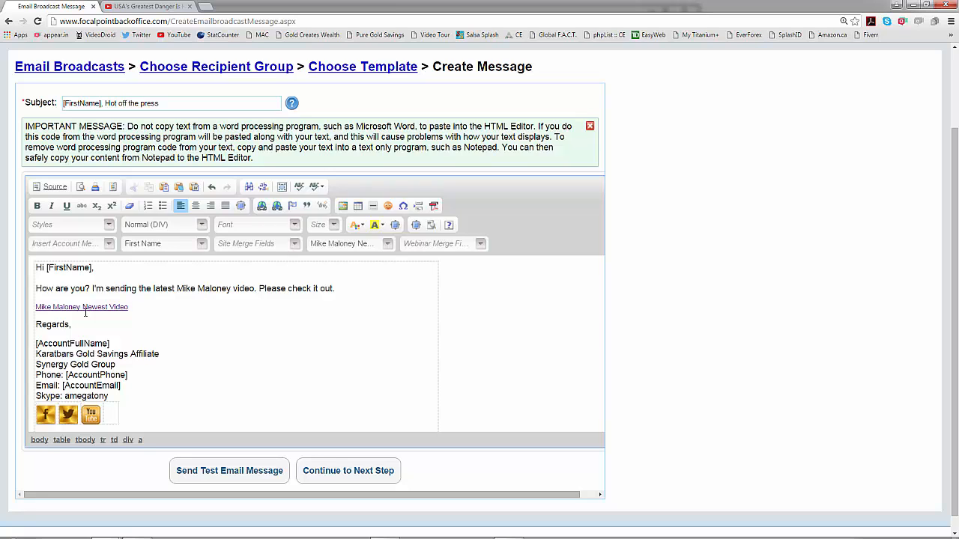
- Replace the video's text link in the message with Mike Maloney Newest Video in the default frame
triple_click(139, 306)
key(BackSpace)
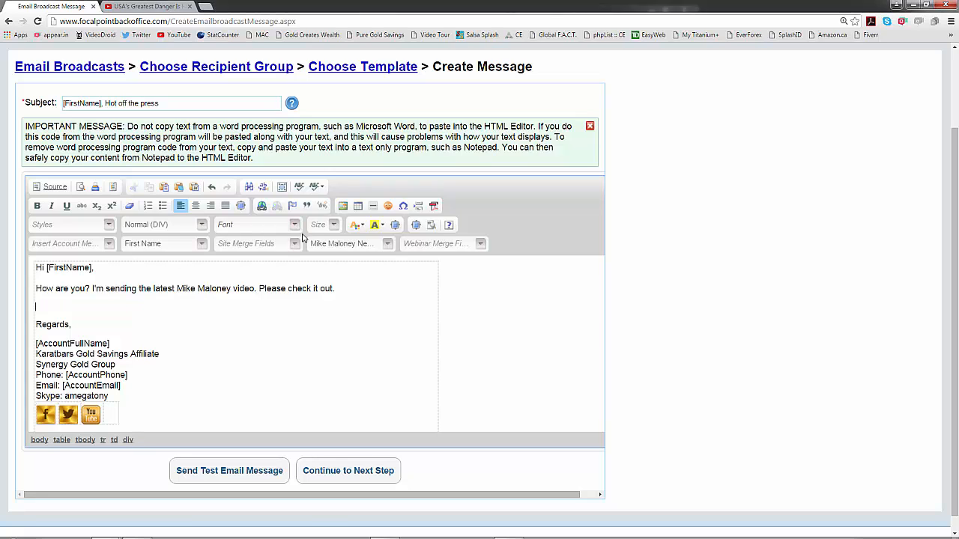
click(387, 244)
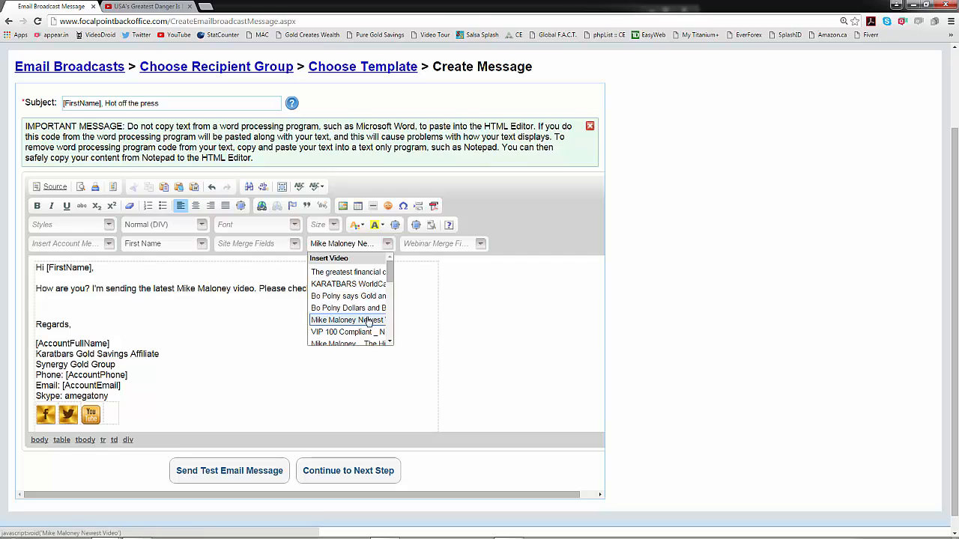
click(368, 321)
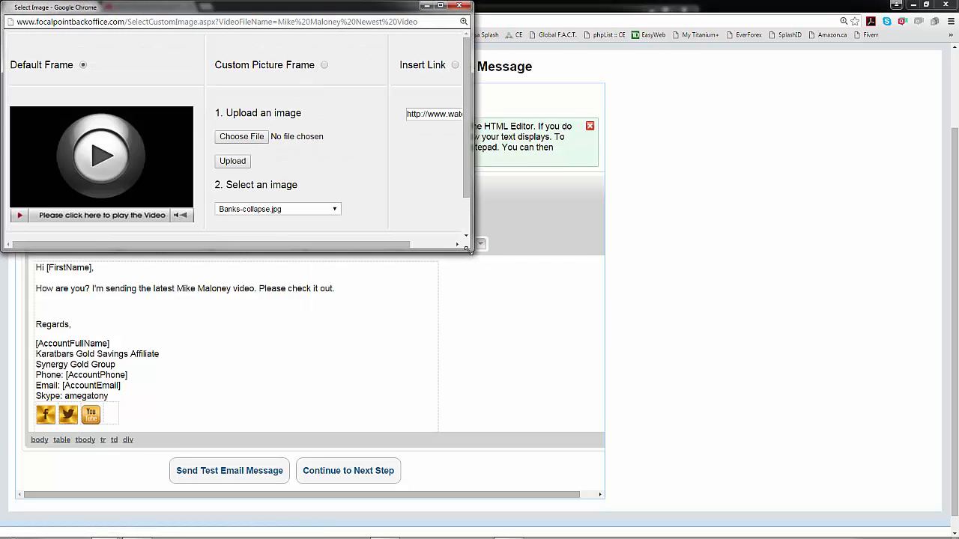
drag(471, 251, 529, 338)
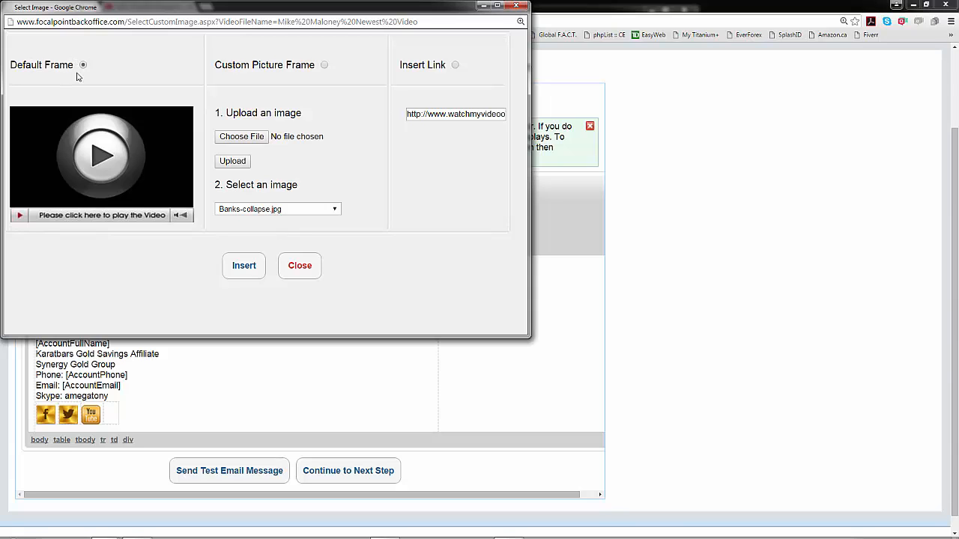
click(246, 270)
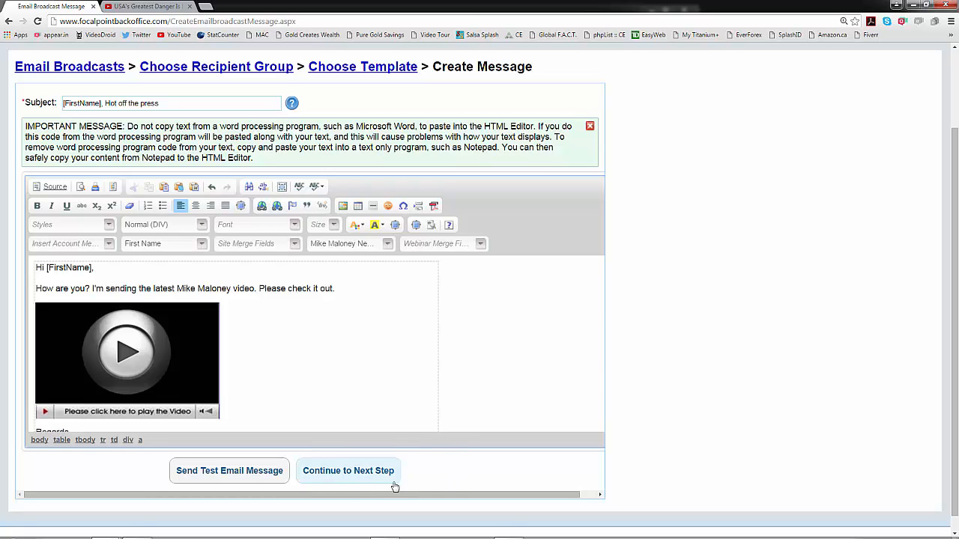
- Check the test email option, close it without sending, and continue to the Schedule Message page
click(234, 485)
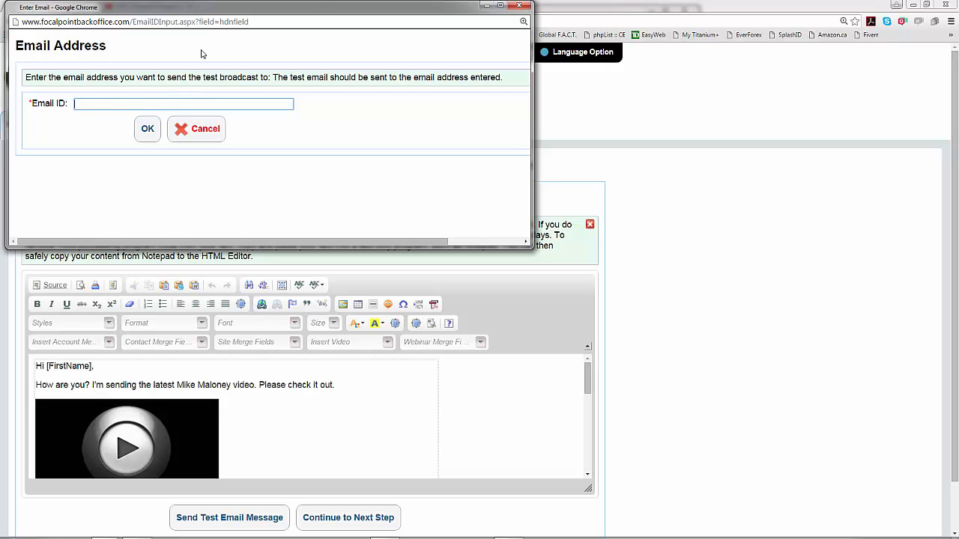
click(518, 5)
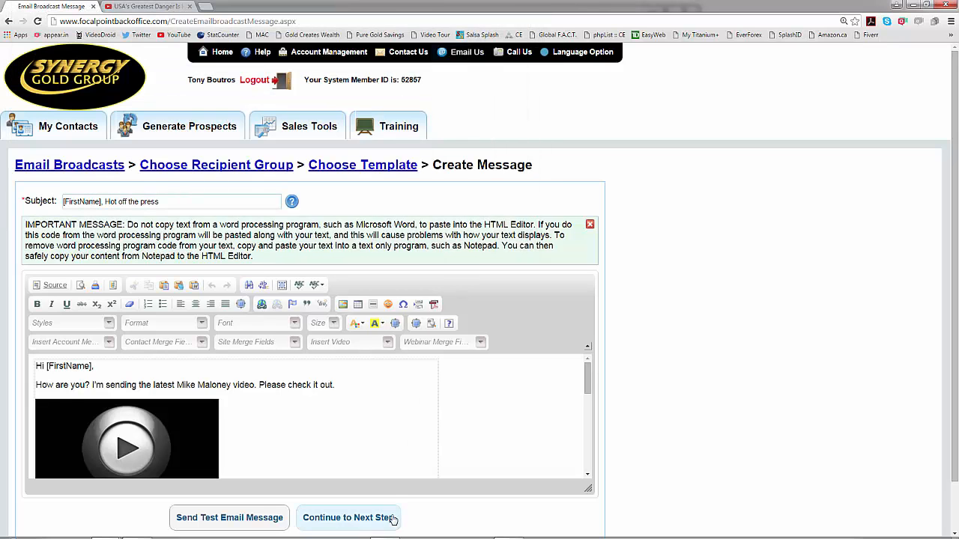
scroll(394, 515, down, 1)
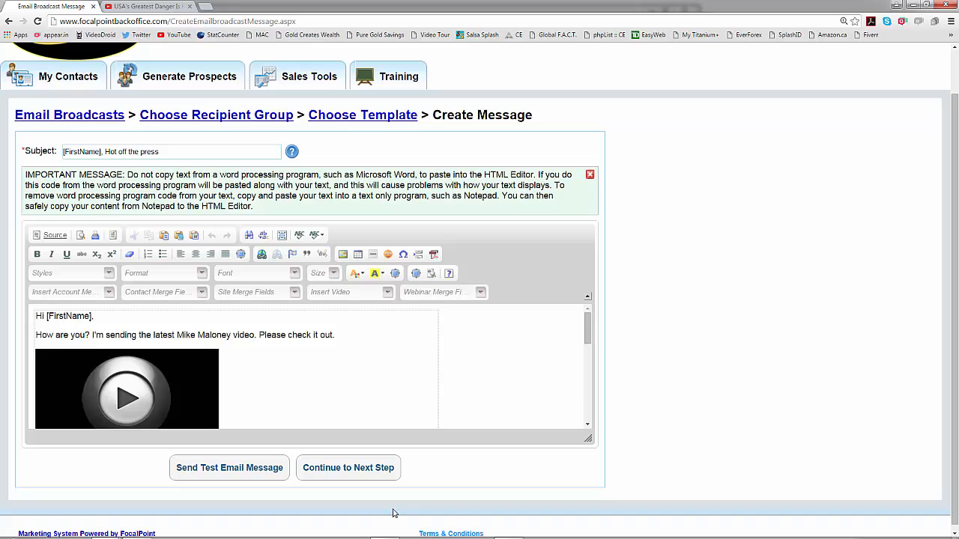
click(342, 468)
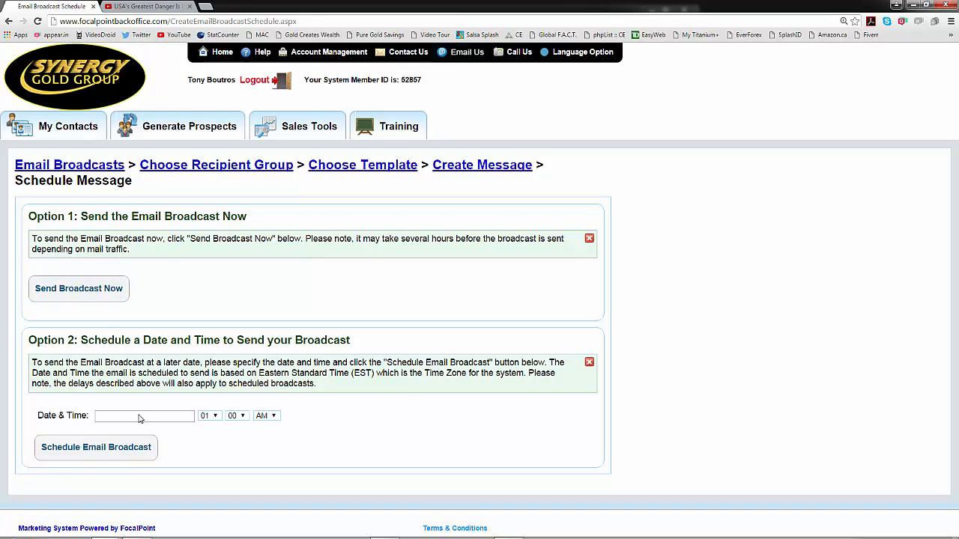
- Look at the calendar for scheduling the broadcast, leave the date empty, and send the broadcast immediately
click(164, 416)
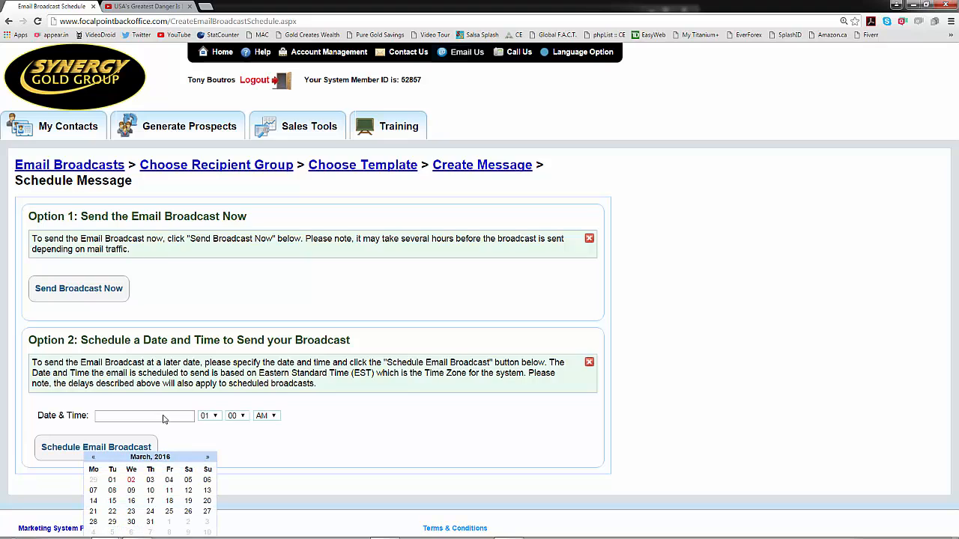
click(124, 417)
click(293, 439)
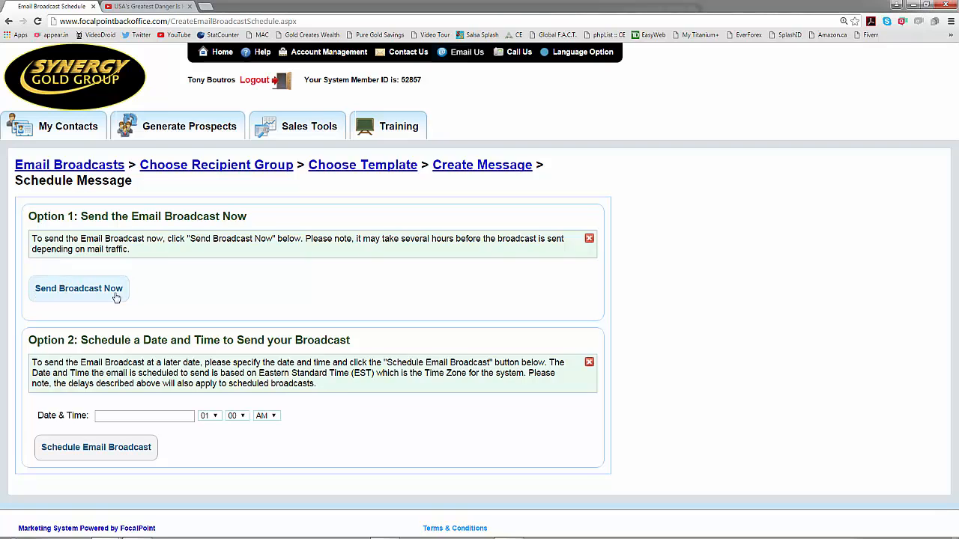
click(78, 289)
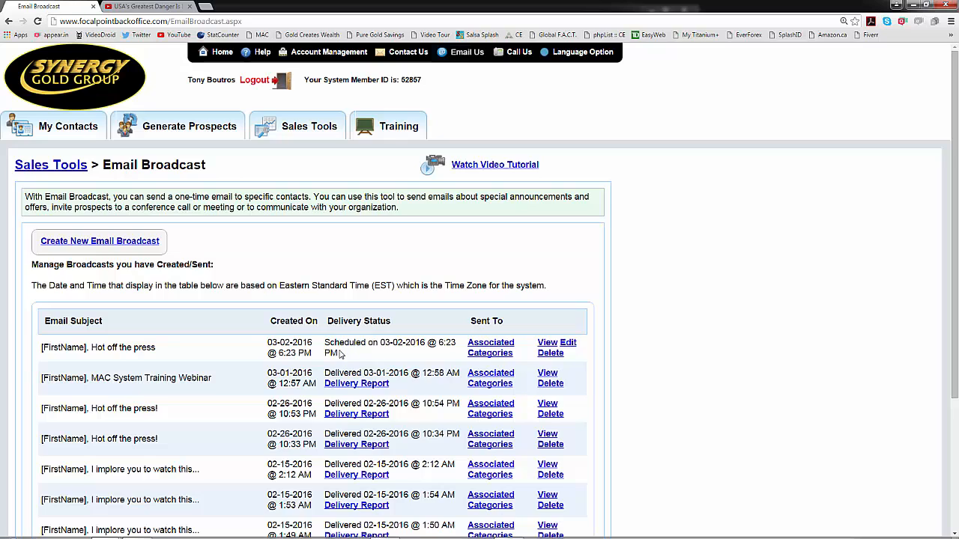
- Review the associated categories and the message preview of the new Hot off the press broadcast, closing each window
click(490, 352)
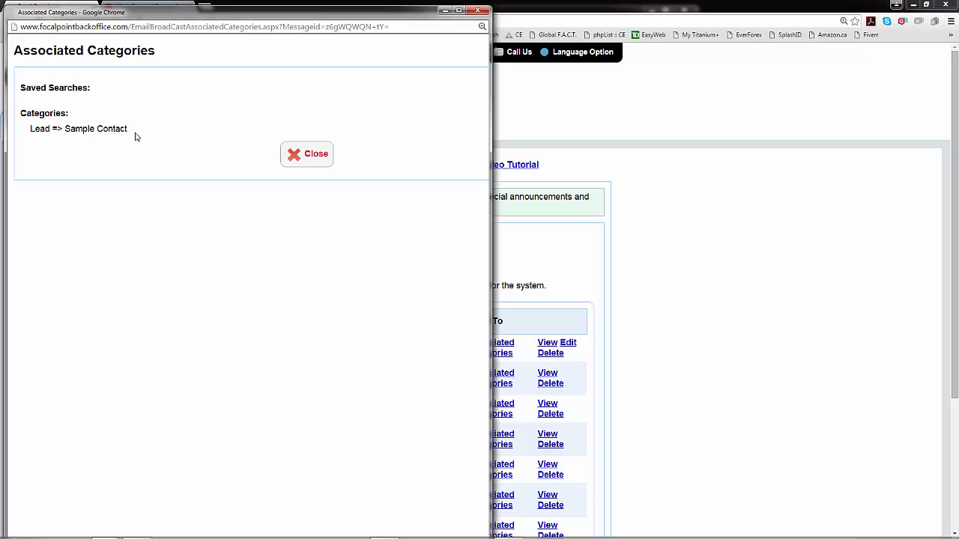
click(298, 158)
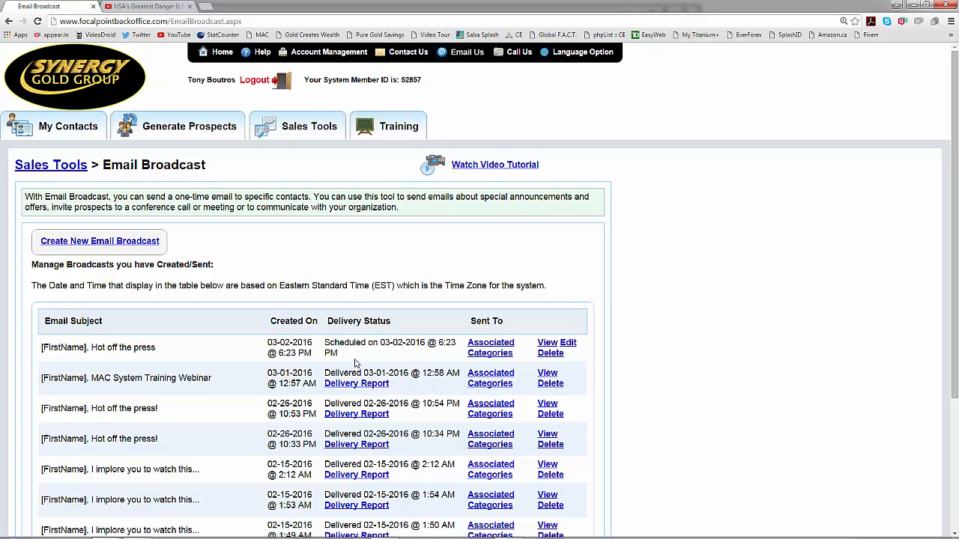
click(551, 346)
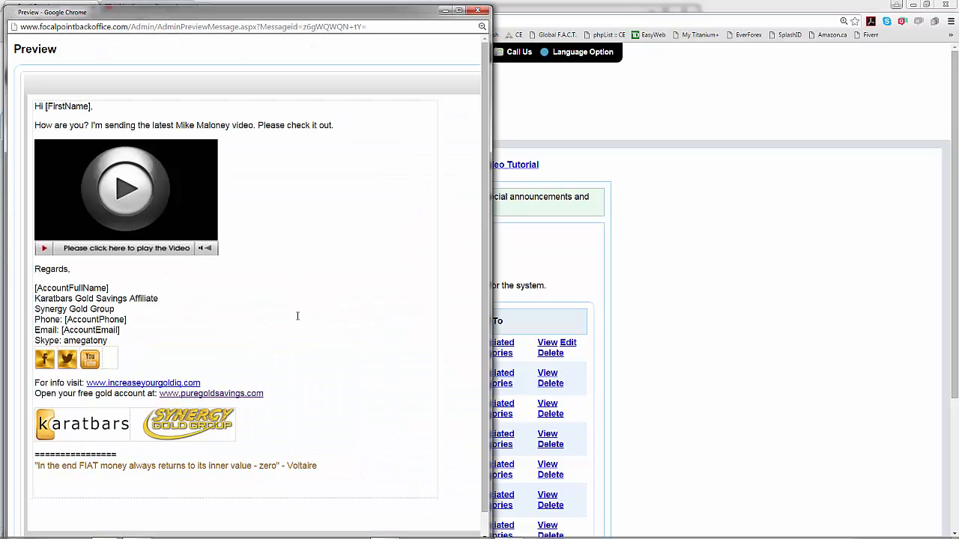
click(476, 9)
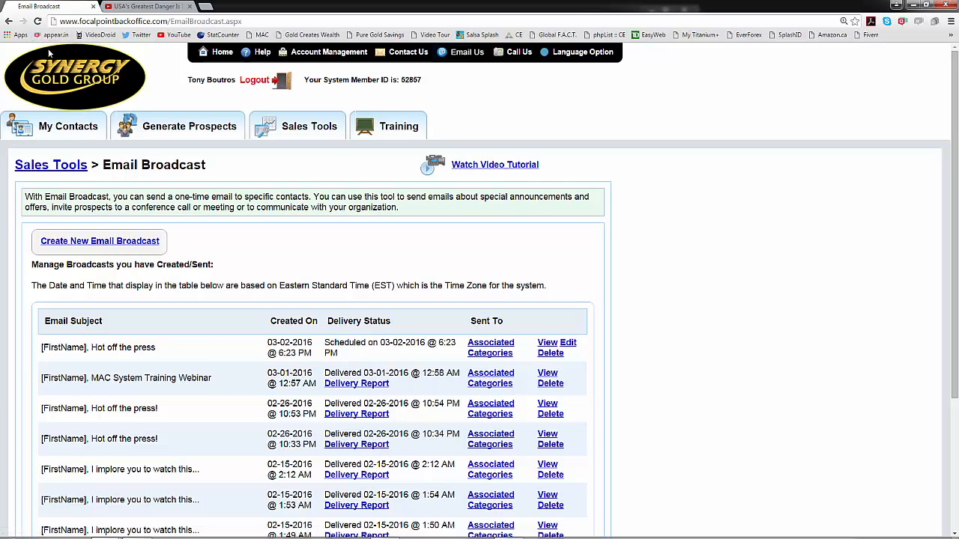
- Reopen the Email Broadcast list from the home page and review the delivery report of the newest Hot off the press broadcast
click(223, 54)
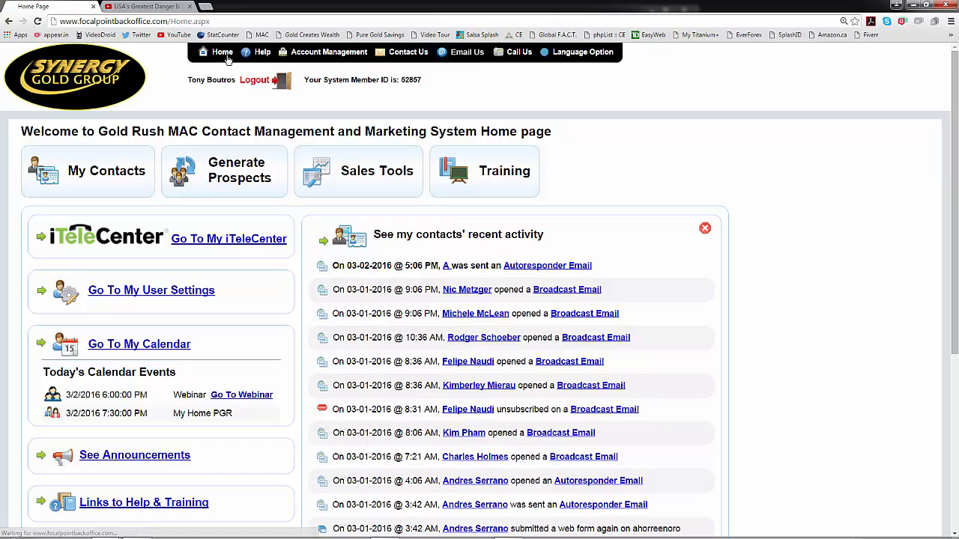
click(382, 171)
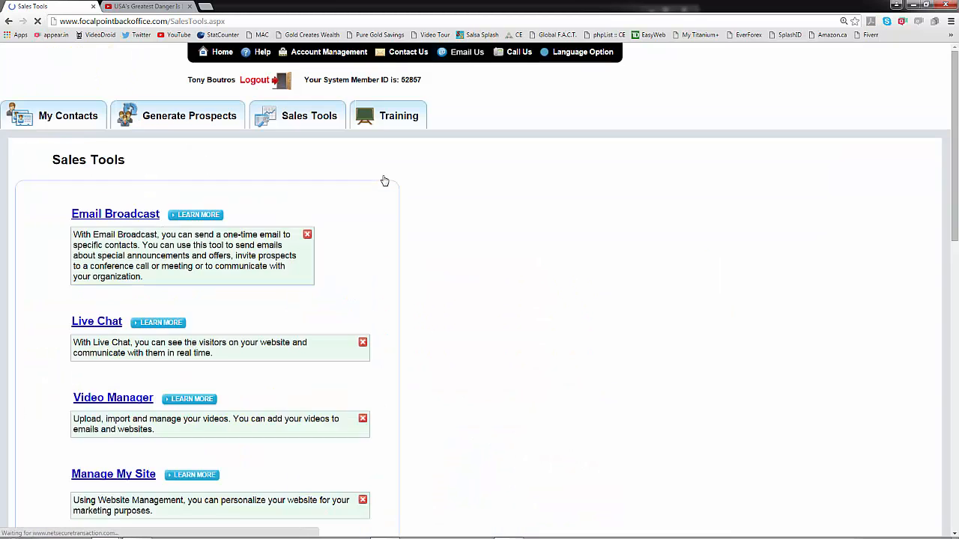
click(111, 230)
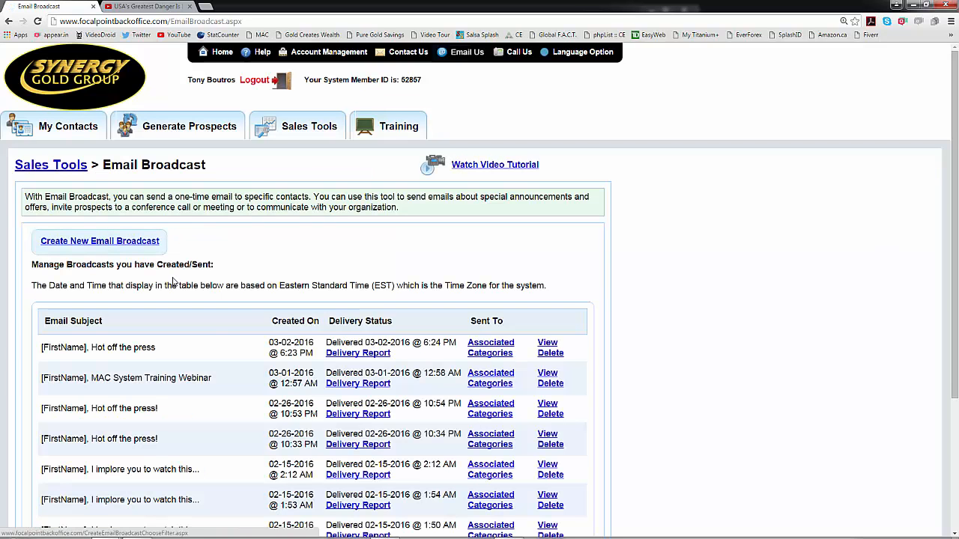
click(371, 356)
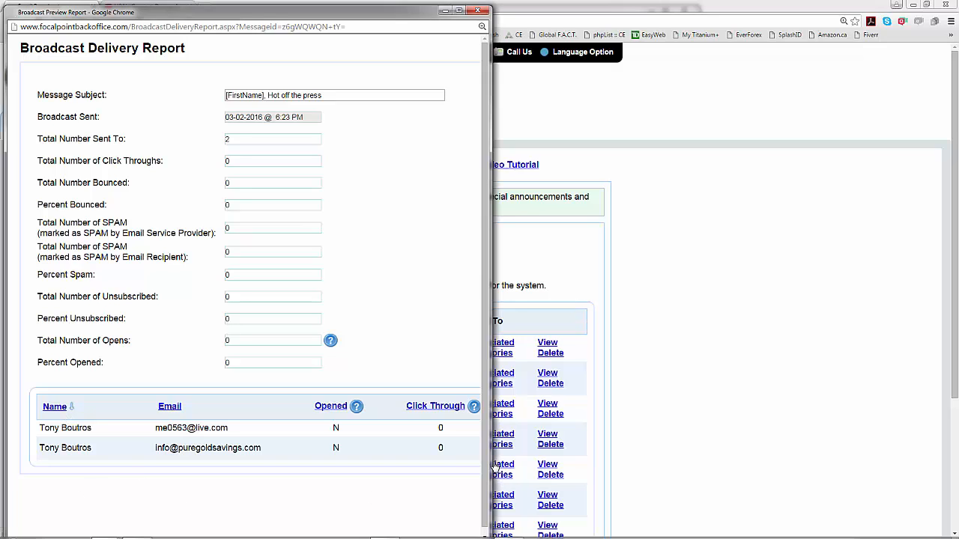
drag(491, 460, 770, 449)
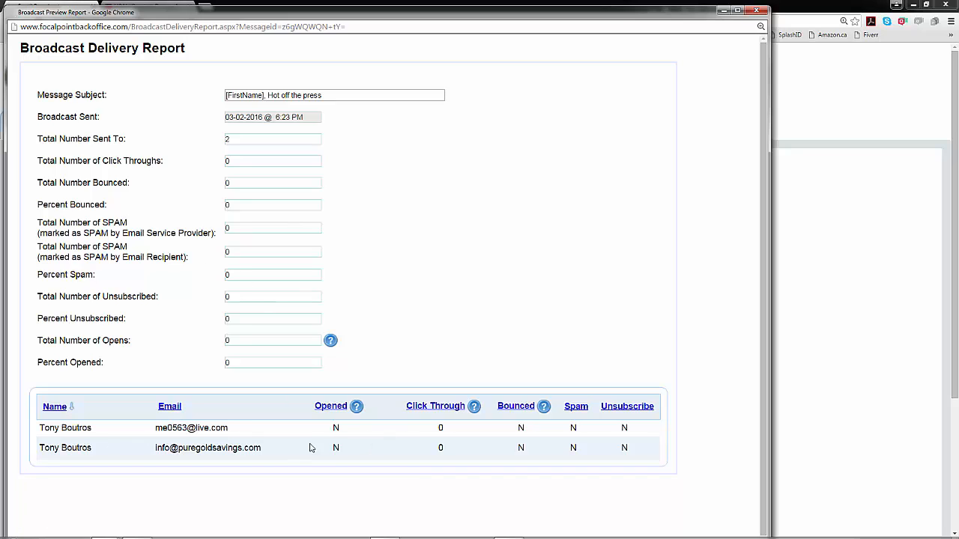
click(755, 11)
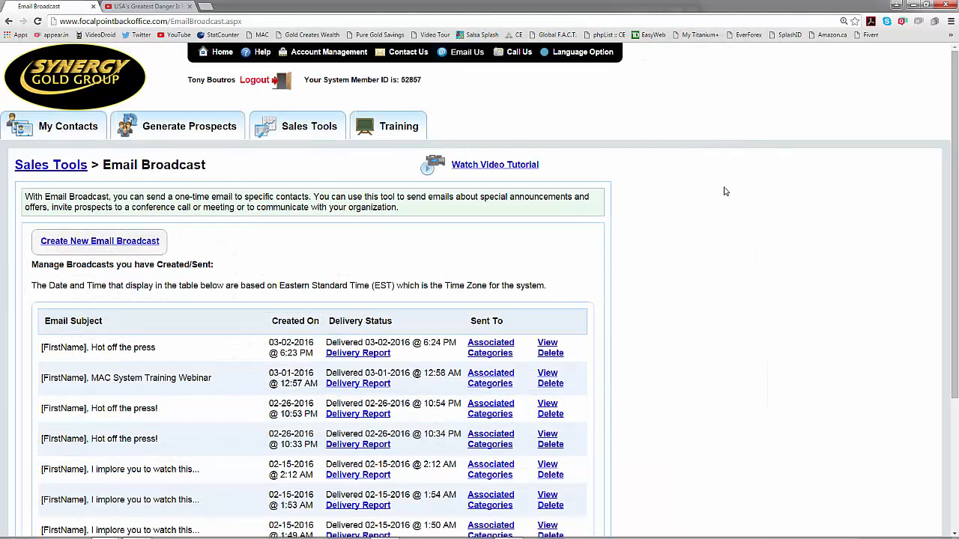